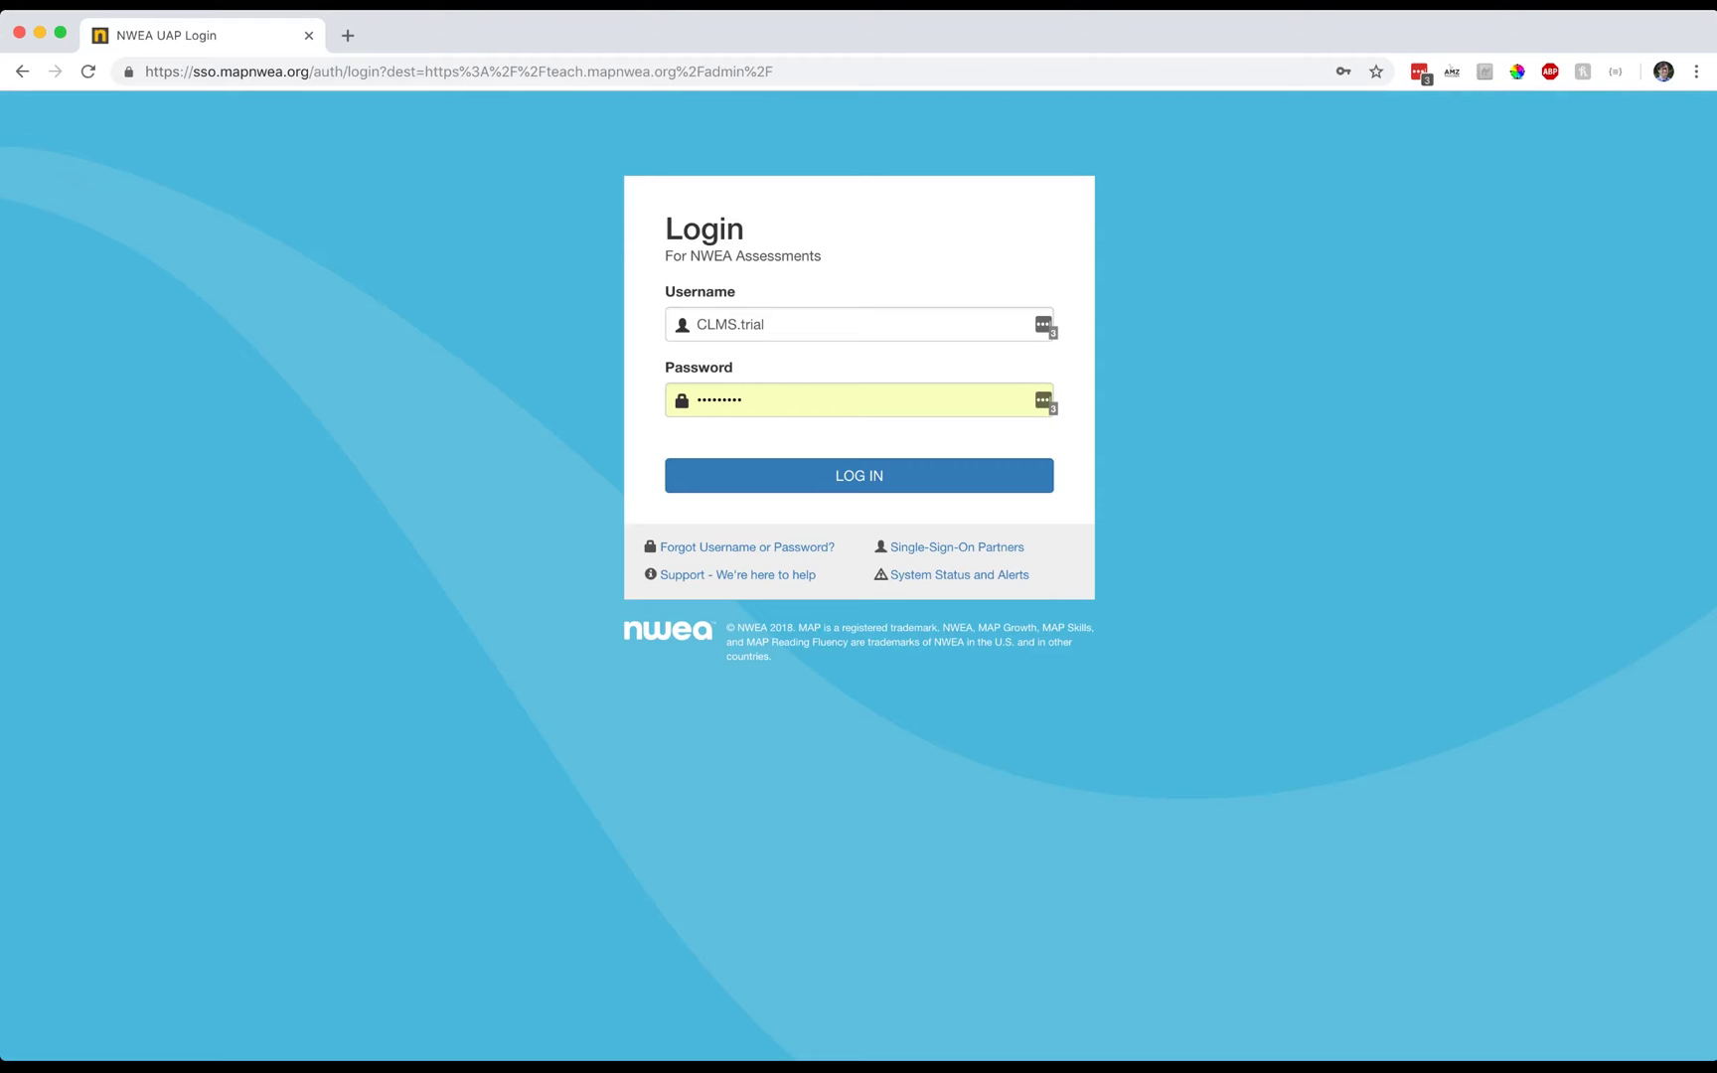
Log in to NWEA Assessments with the username and password already filled in
click(1042, 324)
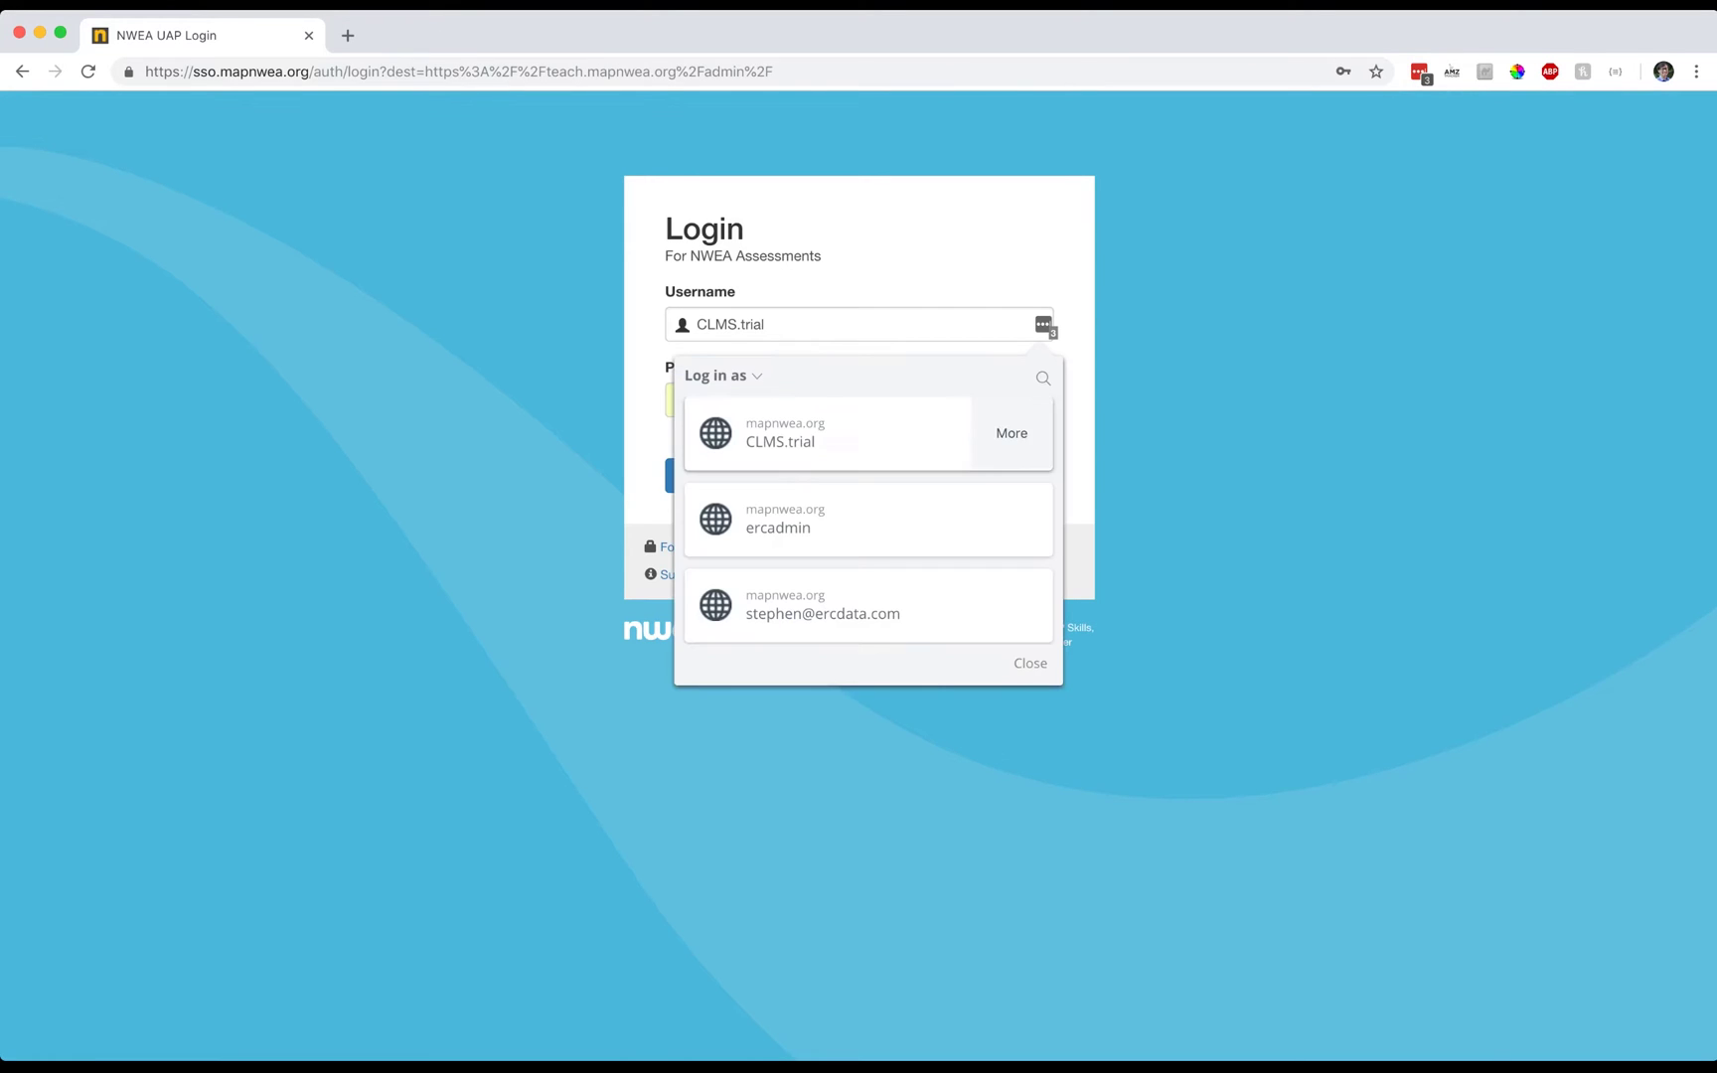
key(Escape)
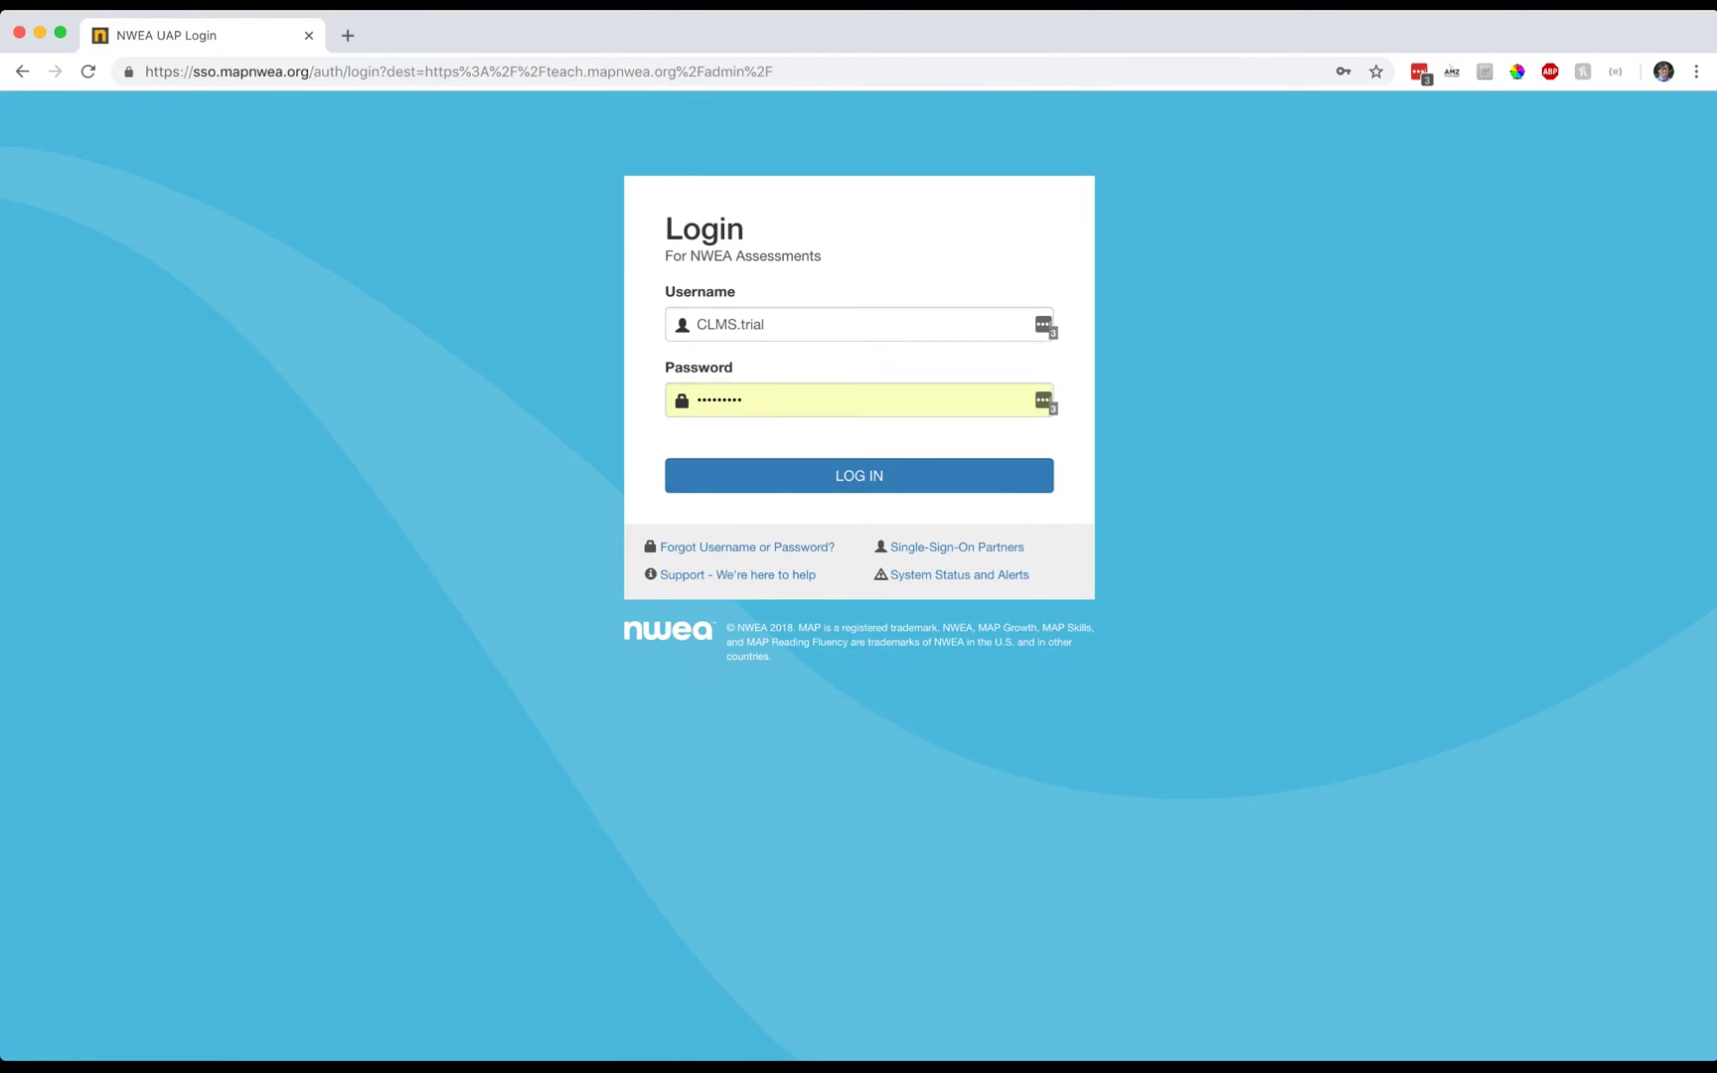
key(Return)
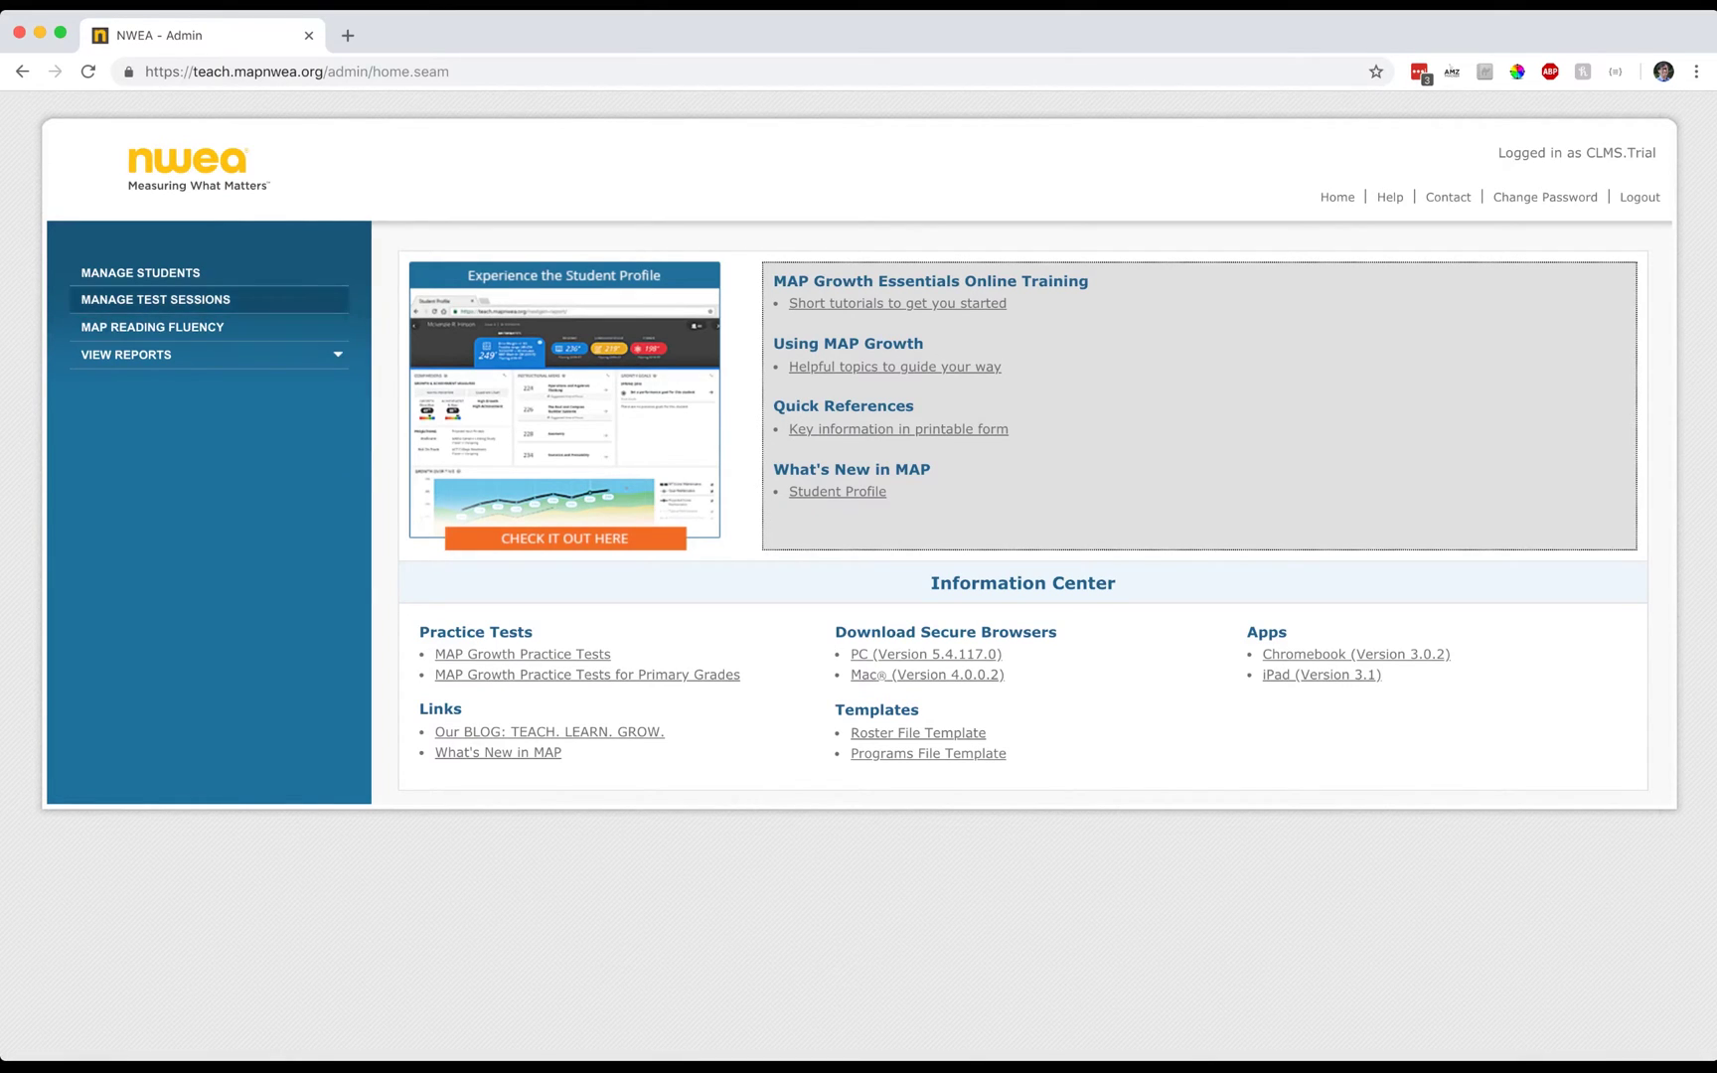
Set up a new test session and search for students by Trial School One, grade 2 and the instructor's name
click(156, 299)
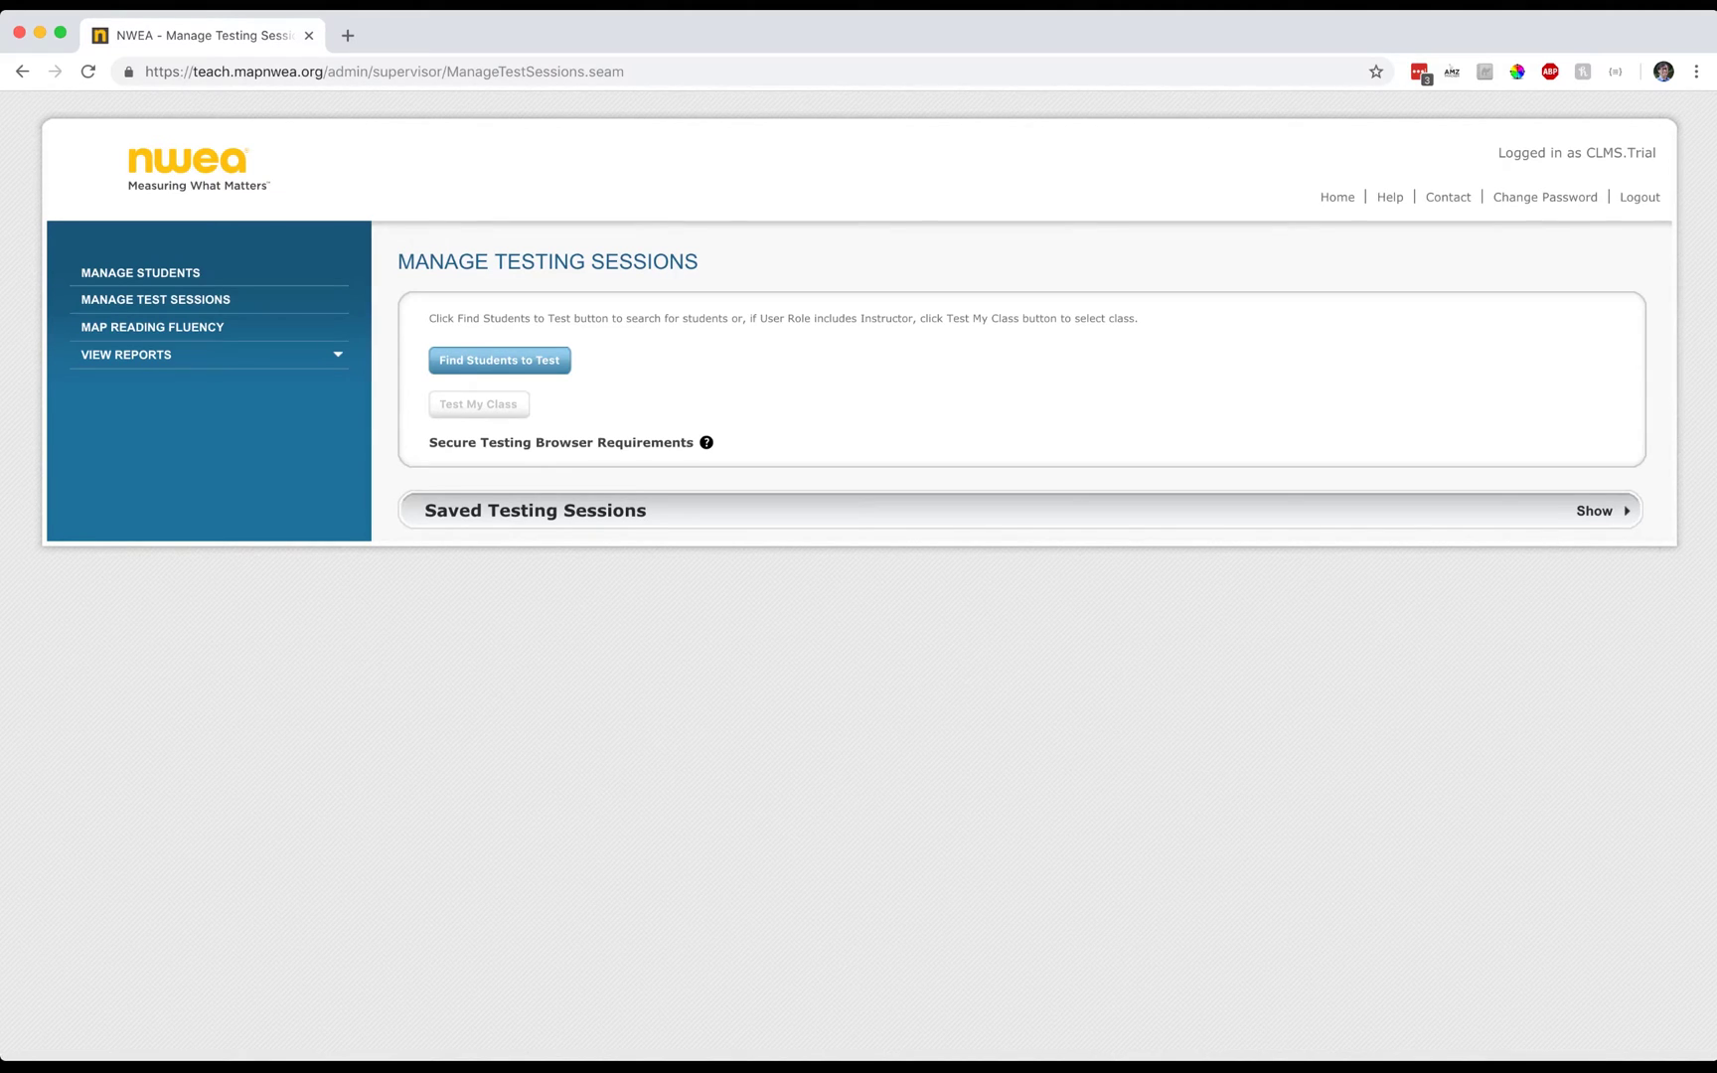
click(500, 360)
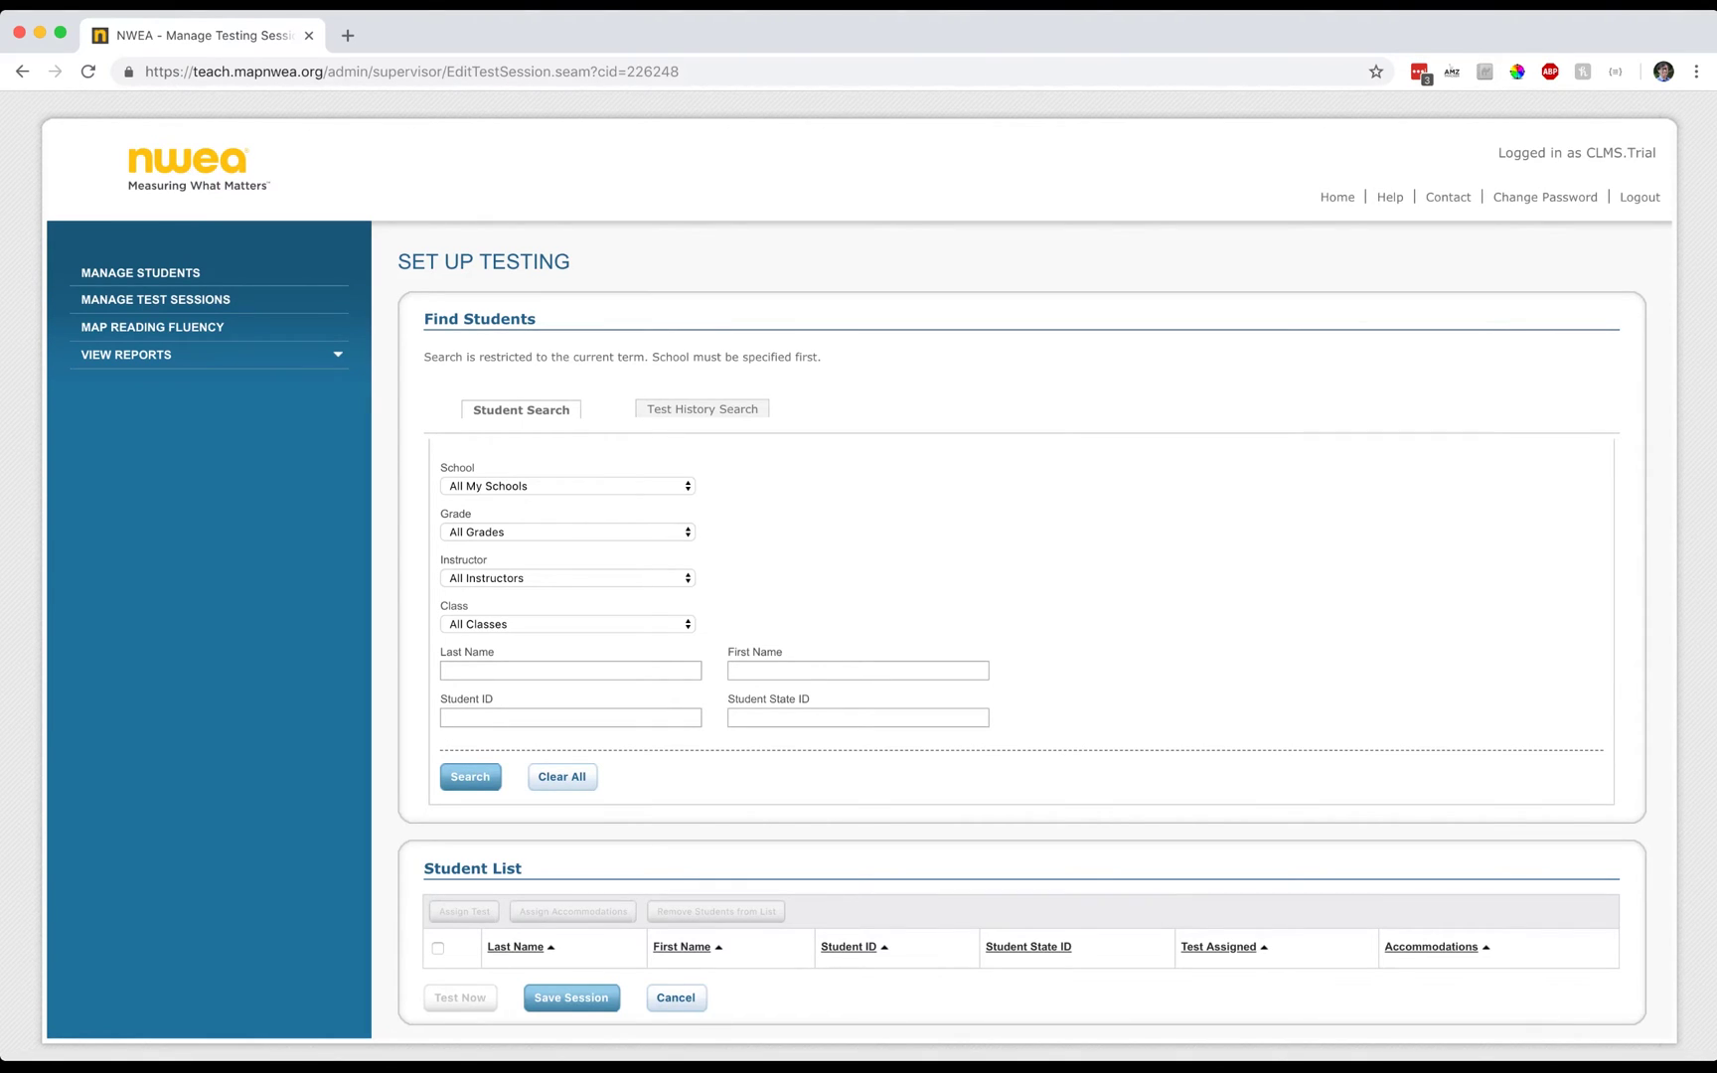
click(566, 486)
click(566, 532)
click(566, 577)
click(470, 776)
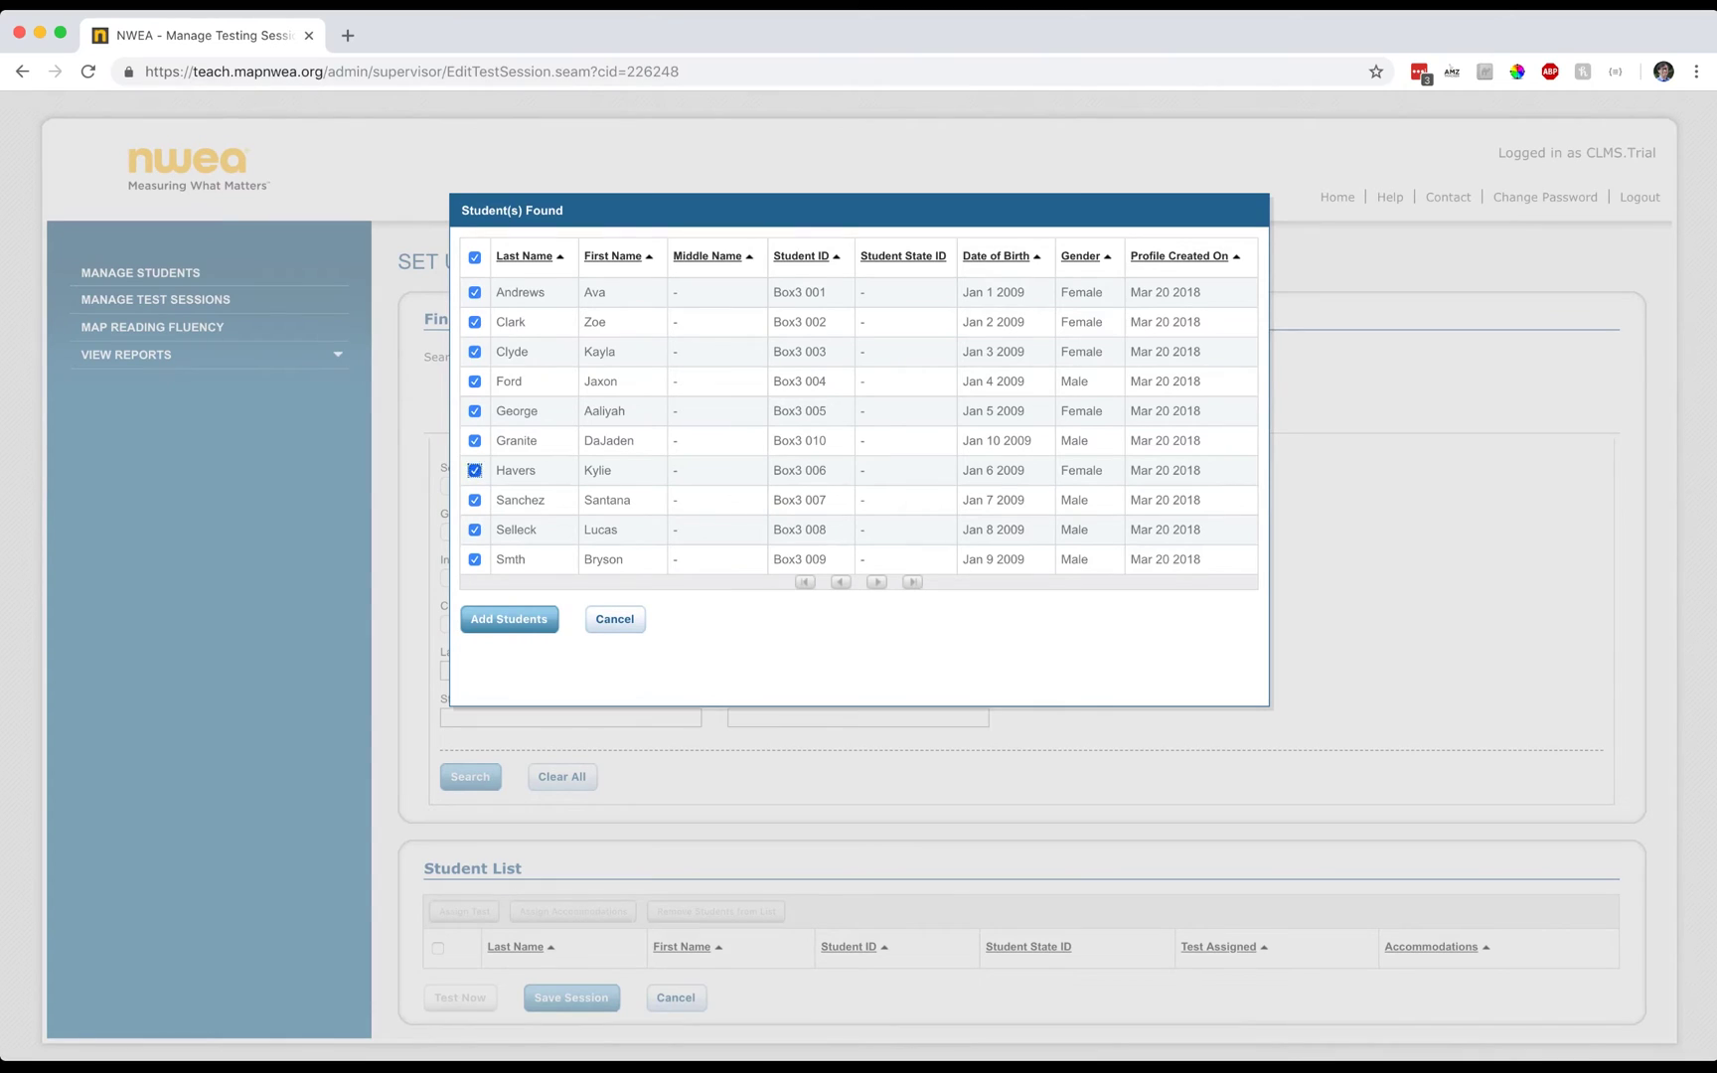
Add all the found students to the test session's student list
click(475, 470)
key(space)
click(509, 619)
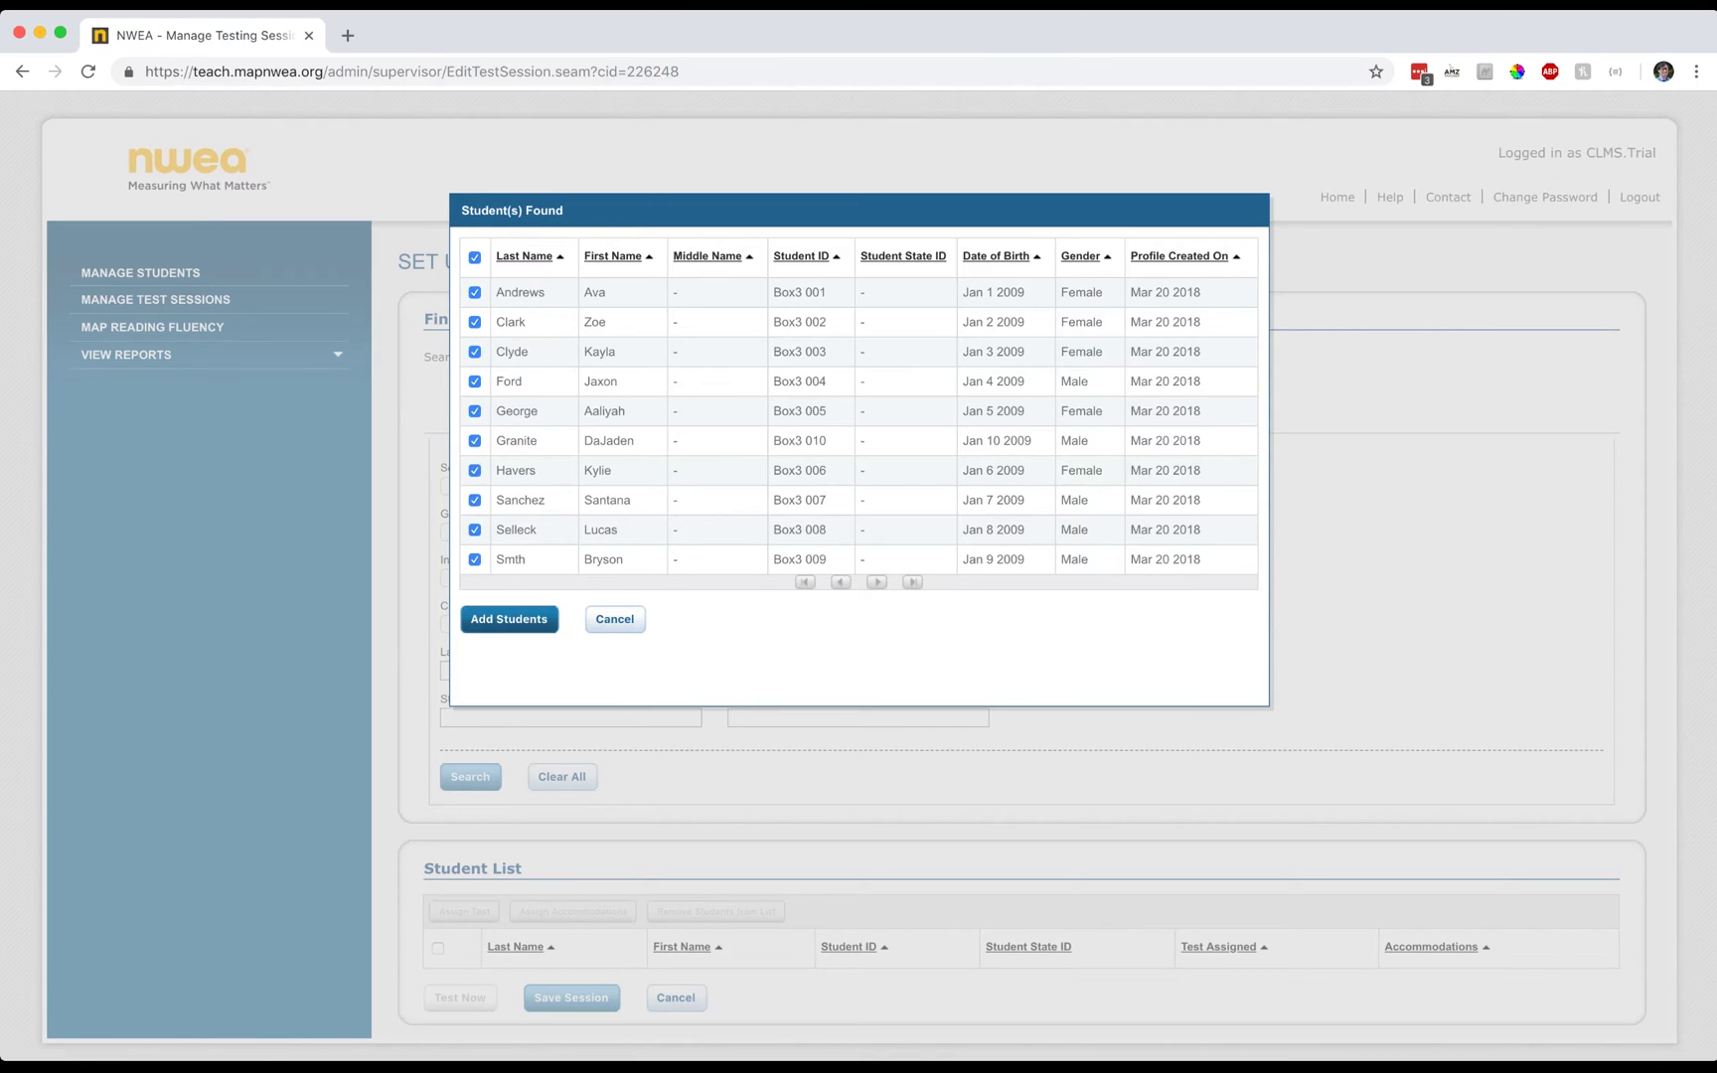
Assign the test Demo Growth: Reading K-2 (Demonstration Tests - NWEA 2017) to every student in the list, then clear the selection
scroll(859, 576, down, 5)
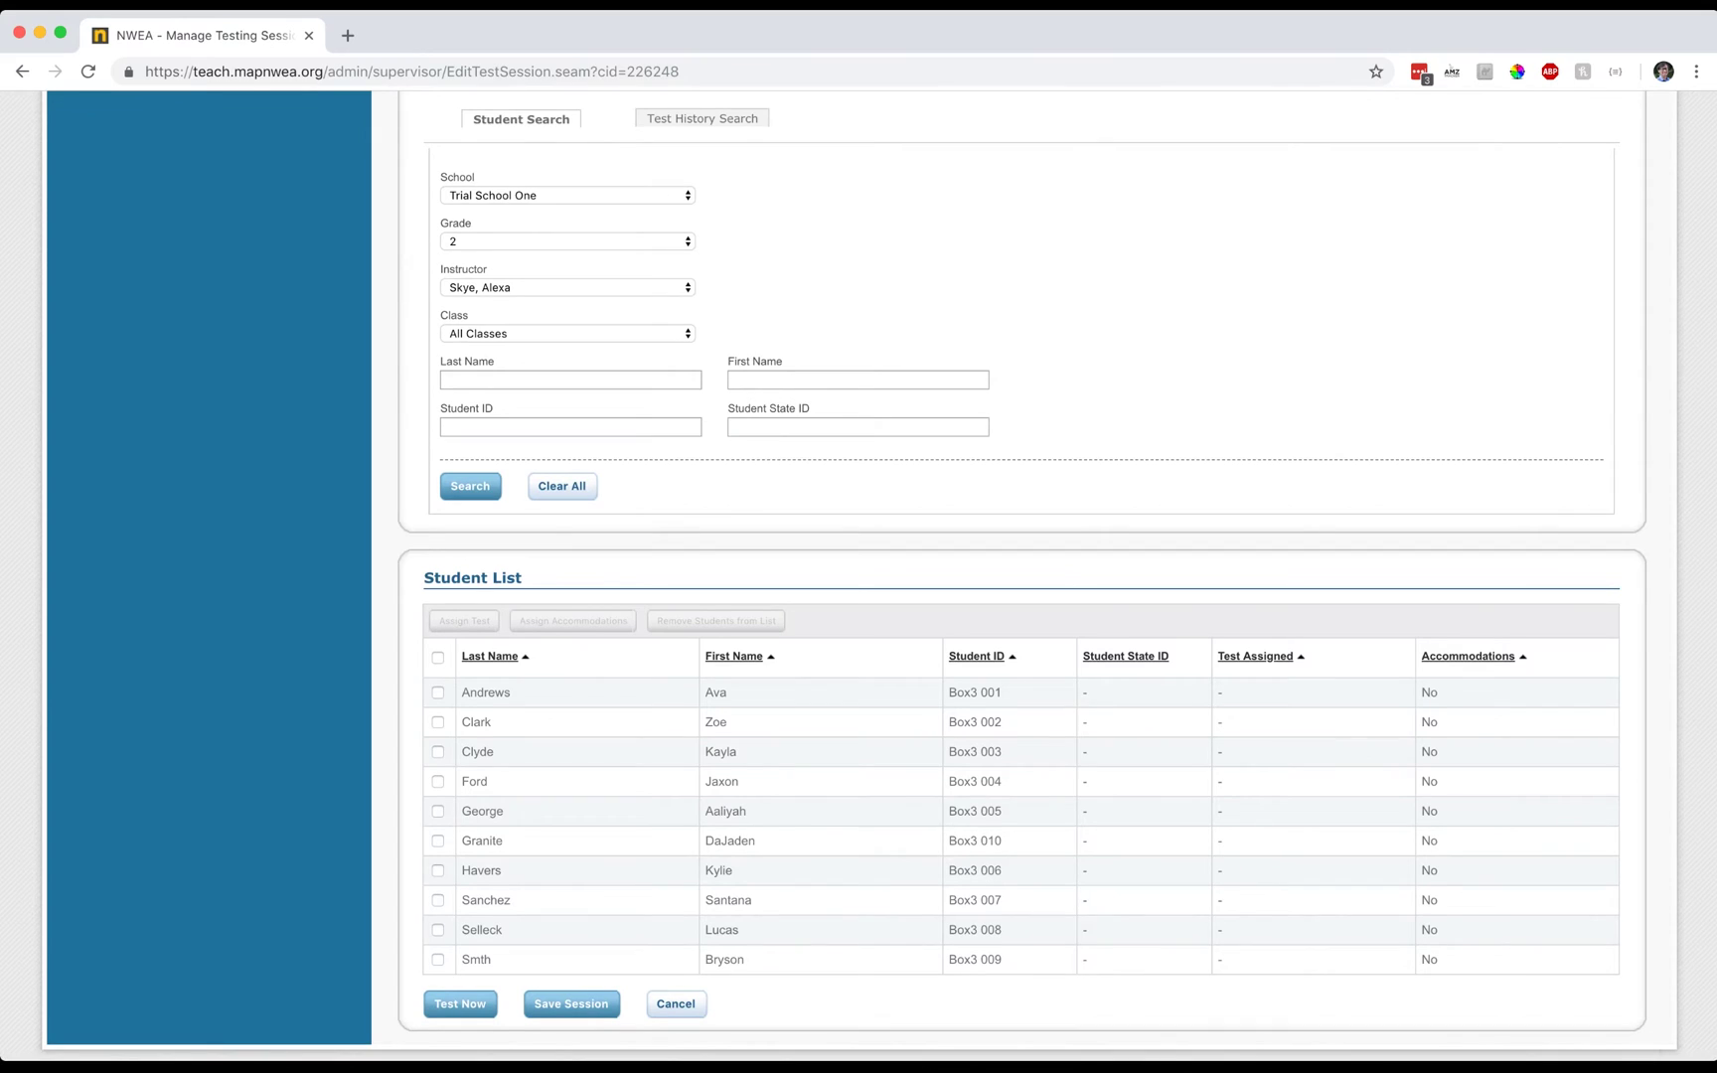
click(437, 657)
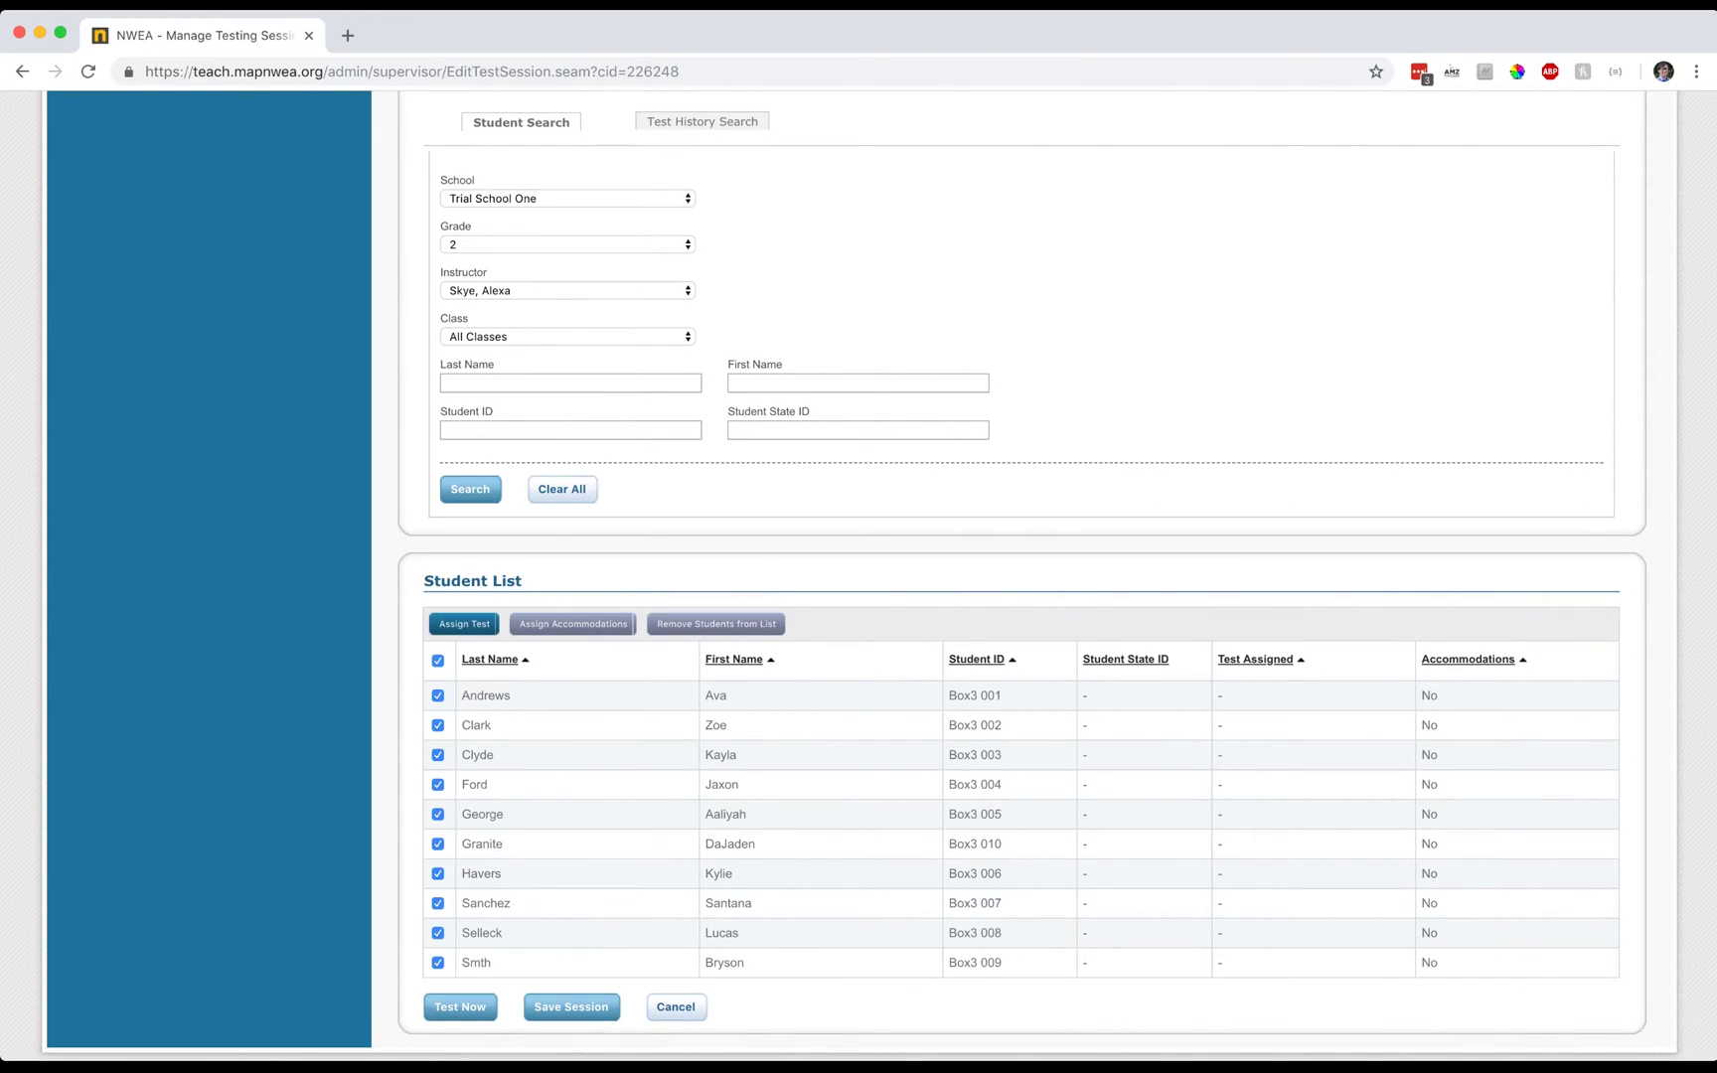
click(464, 624)
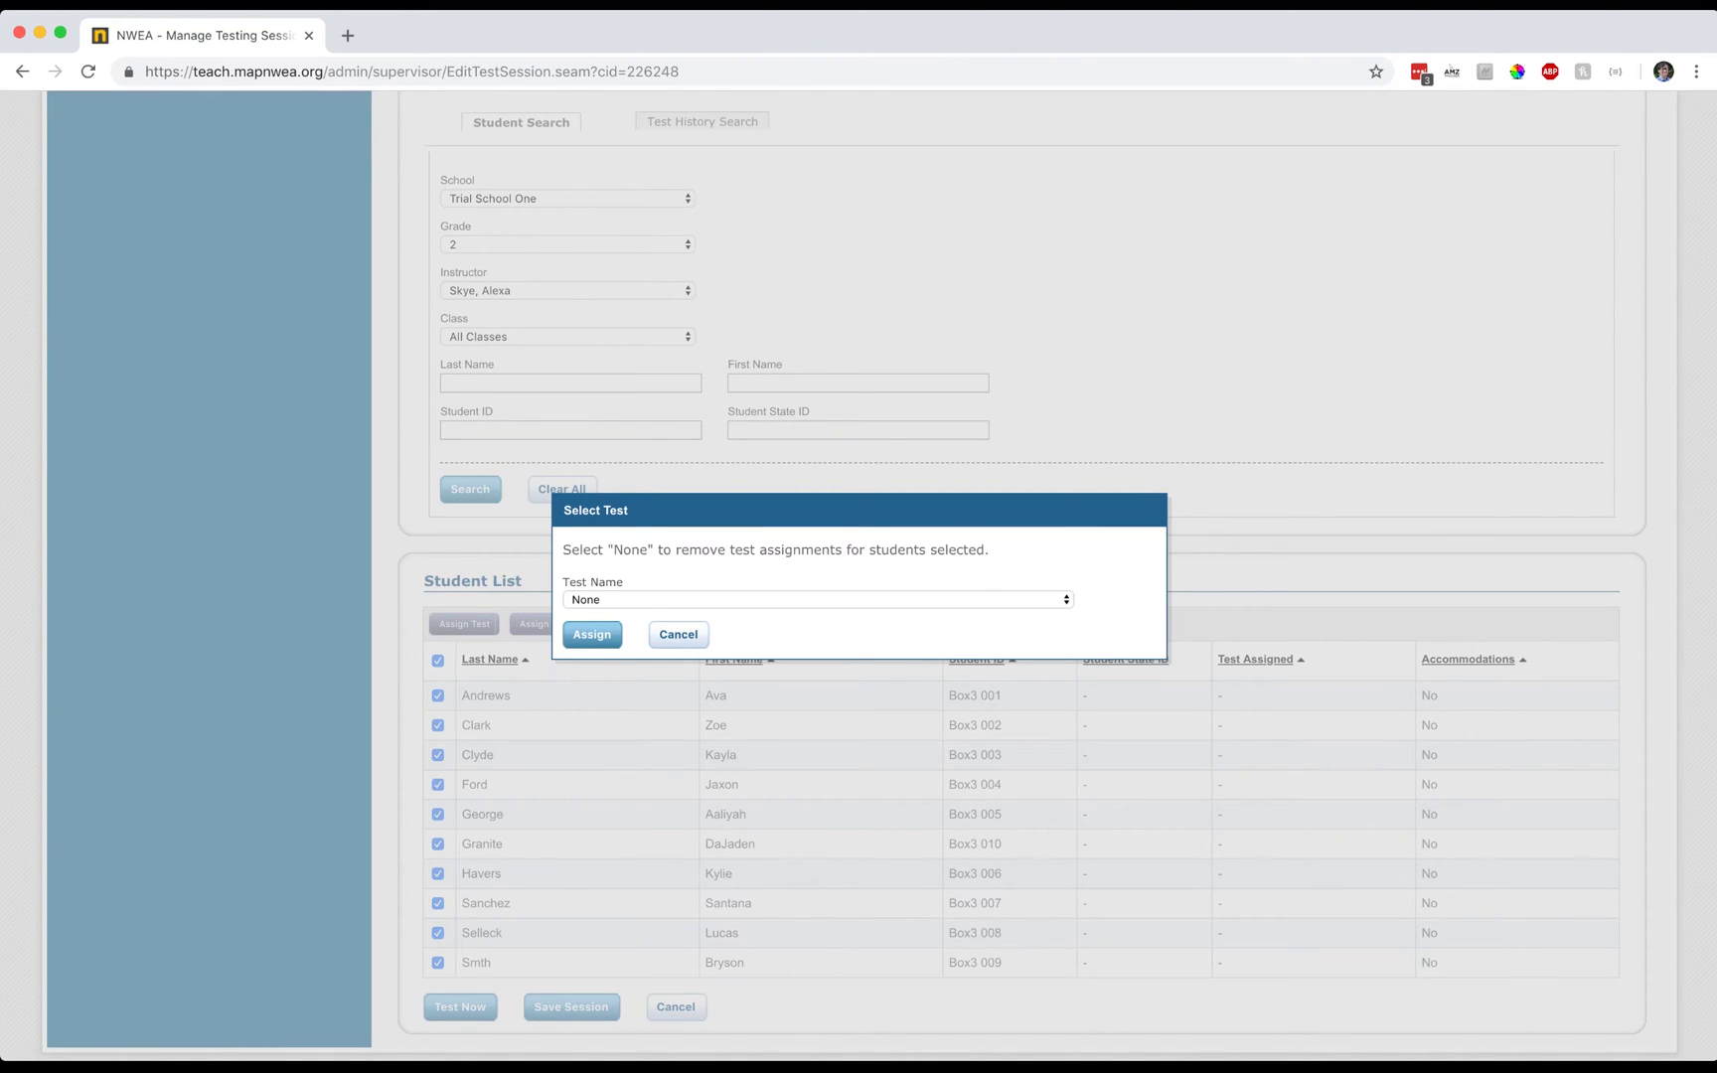
click(818, 599)
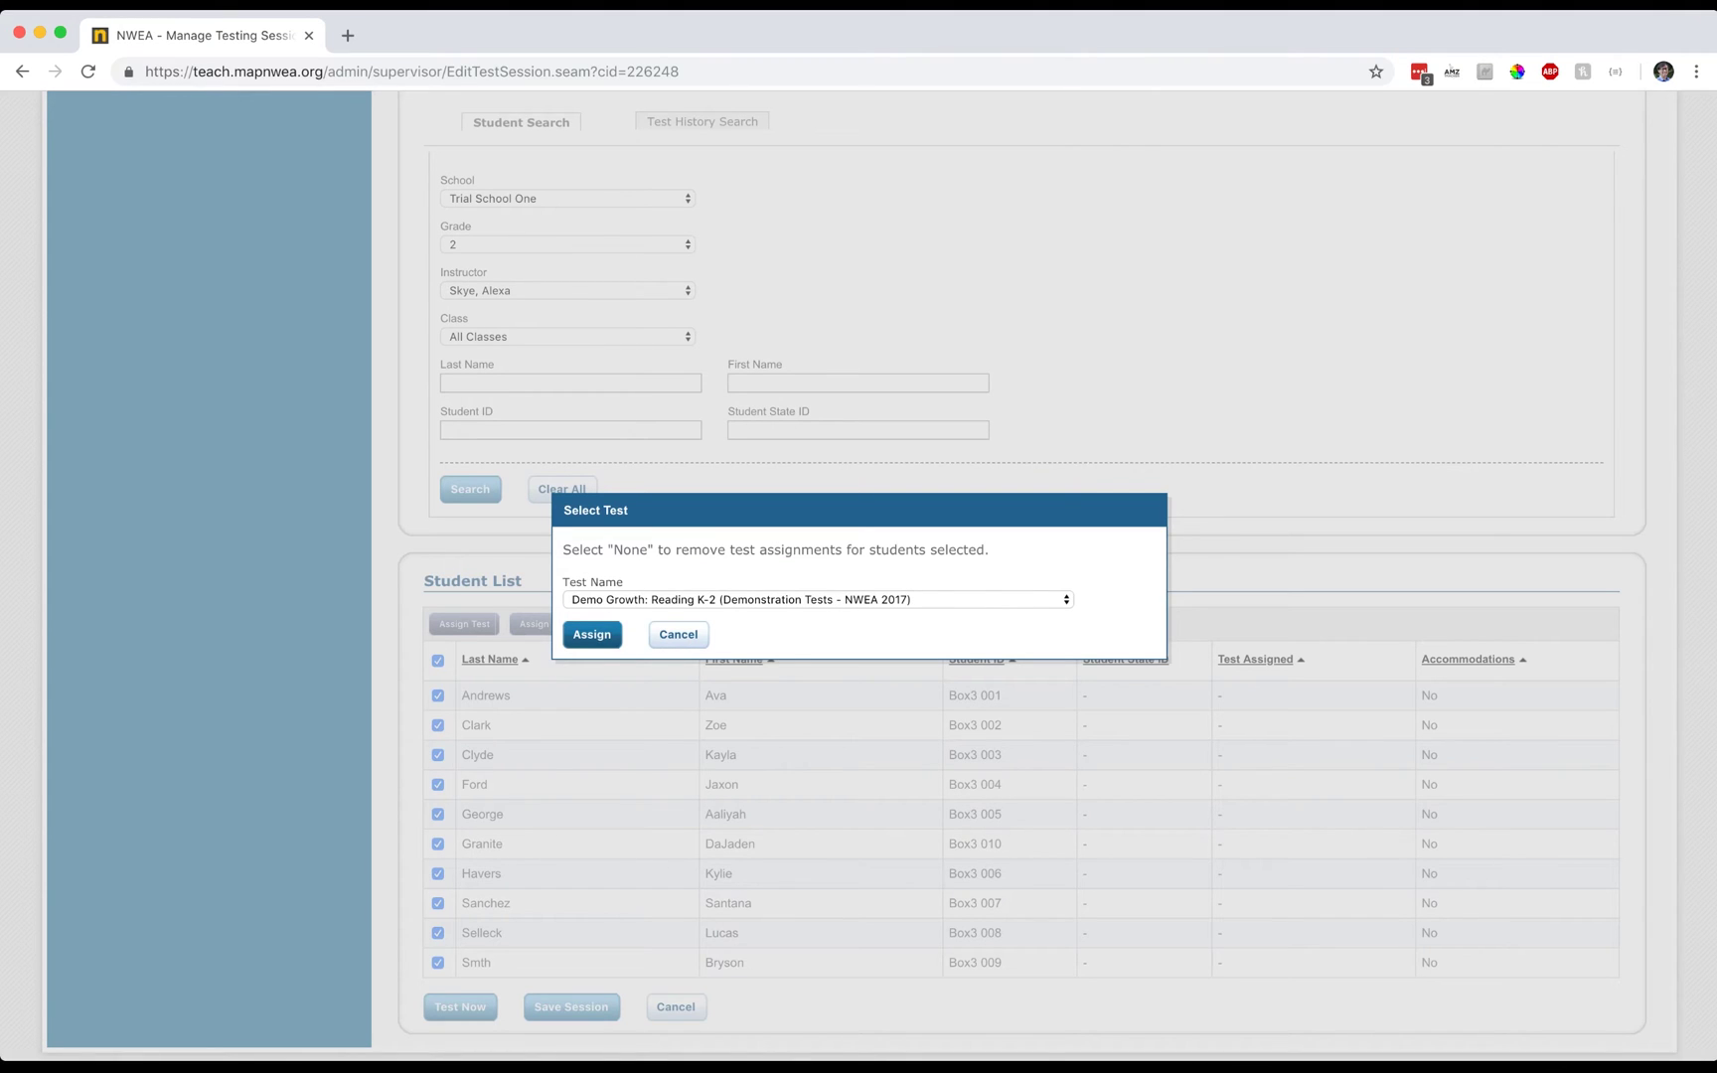
click(591, 633)
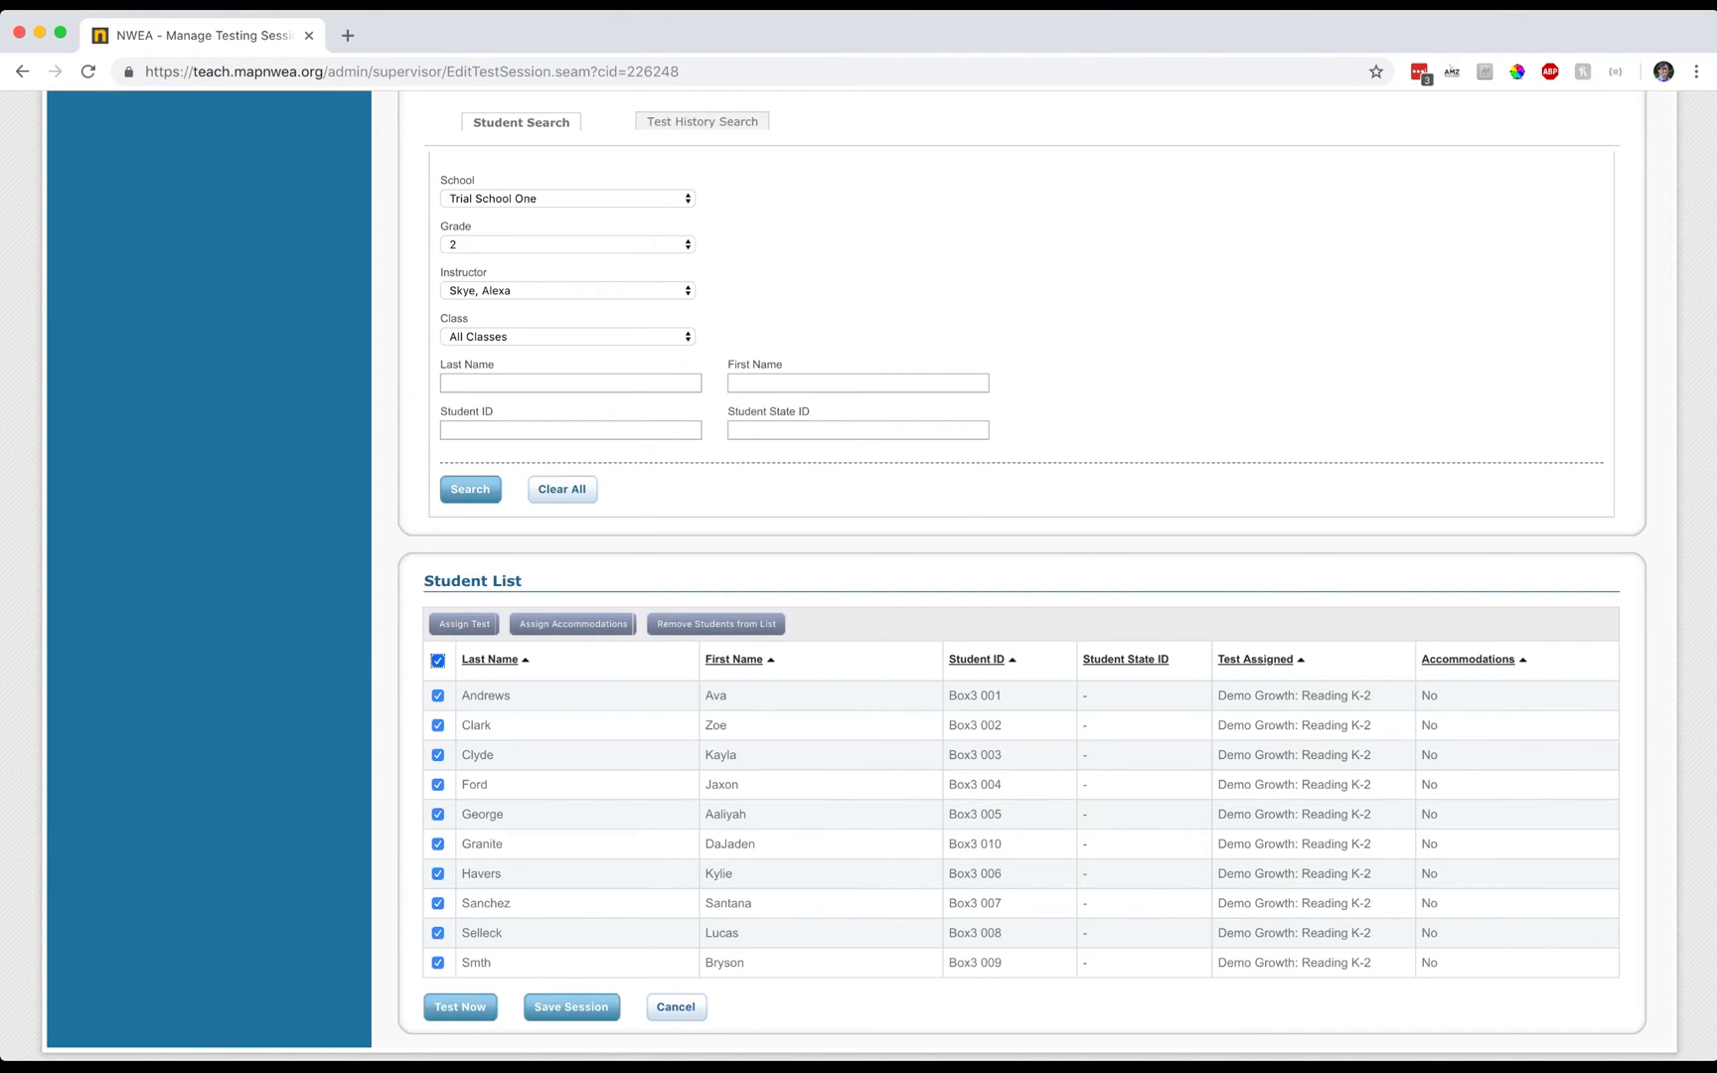
click(437, 660)
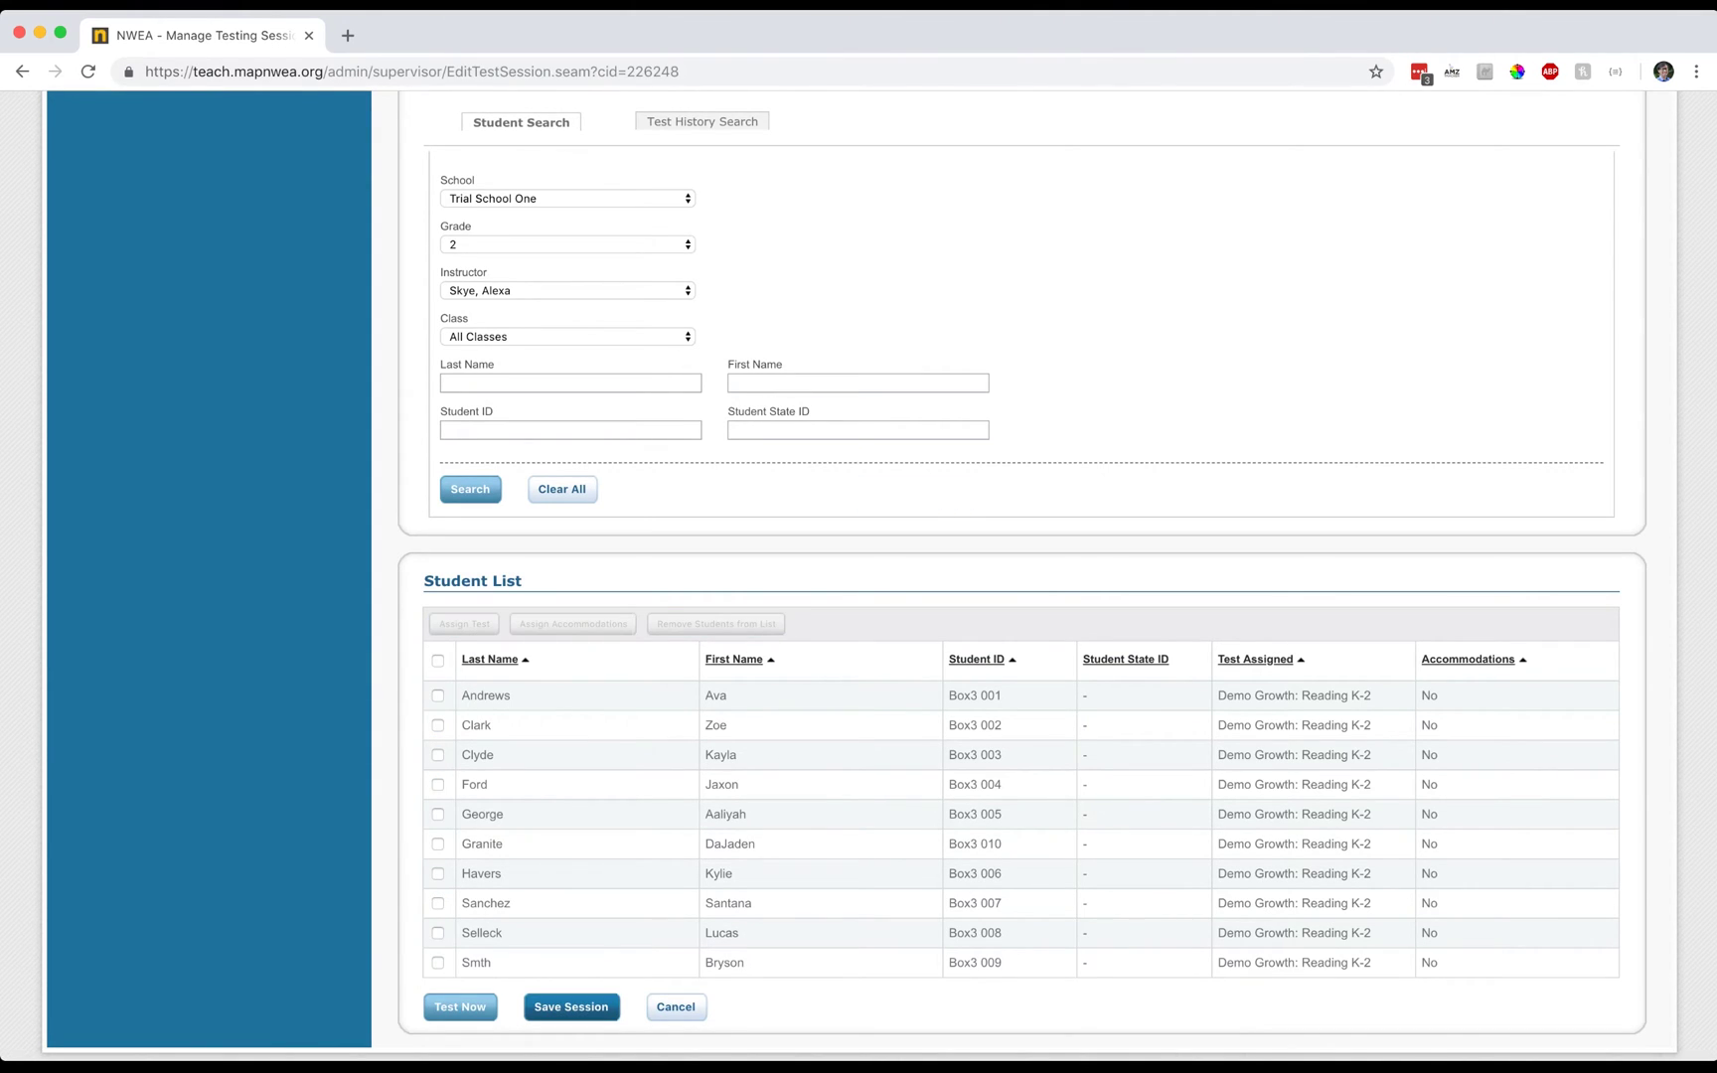
Save the testing session under the name TJV1 and exit the setup
click(571, 1007)
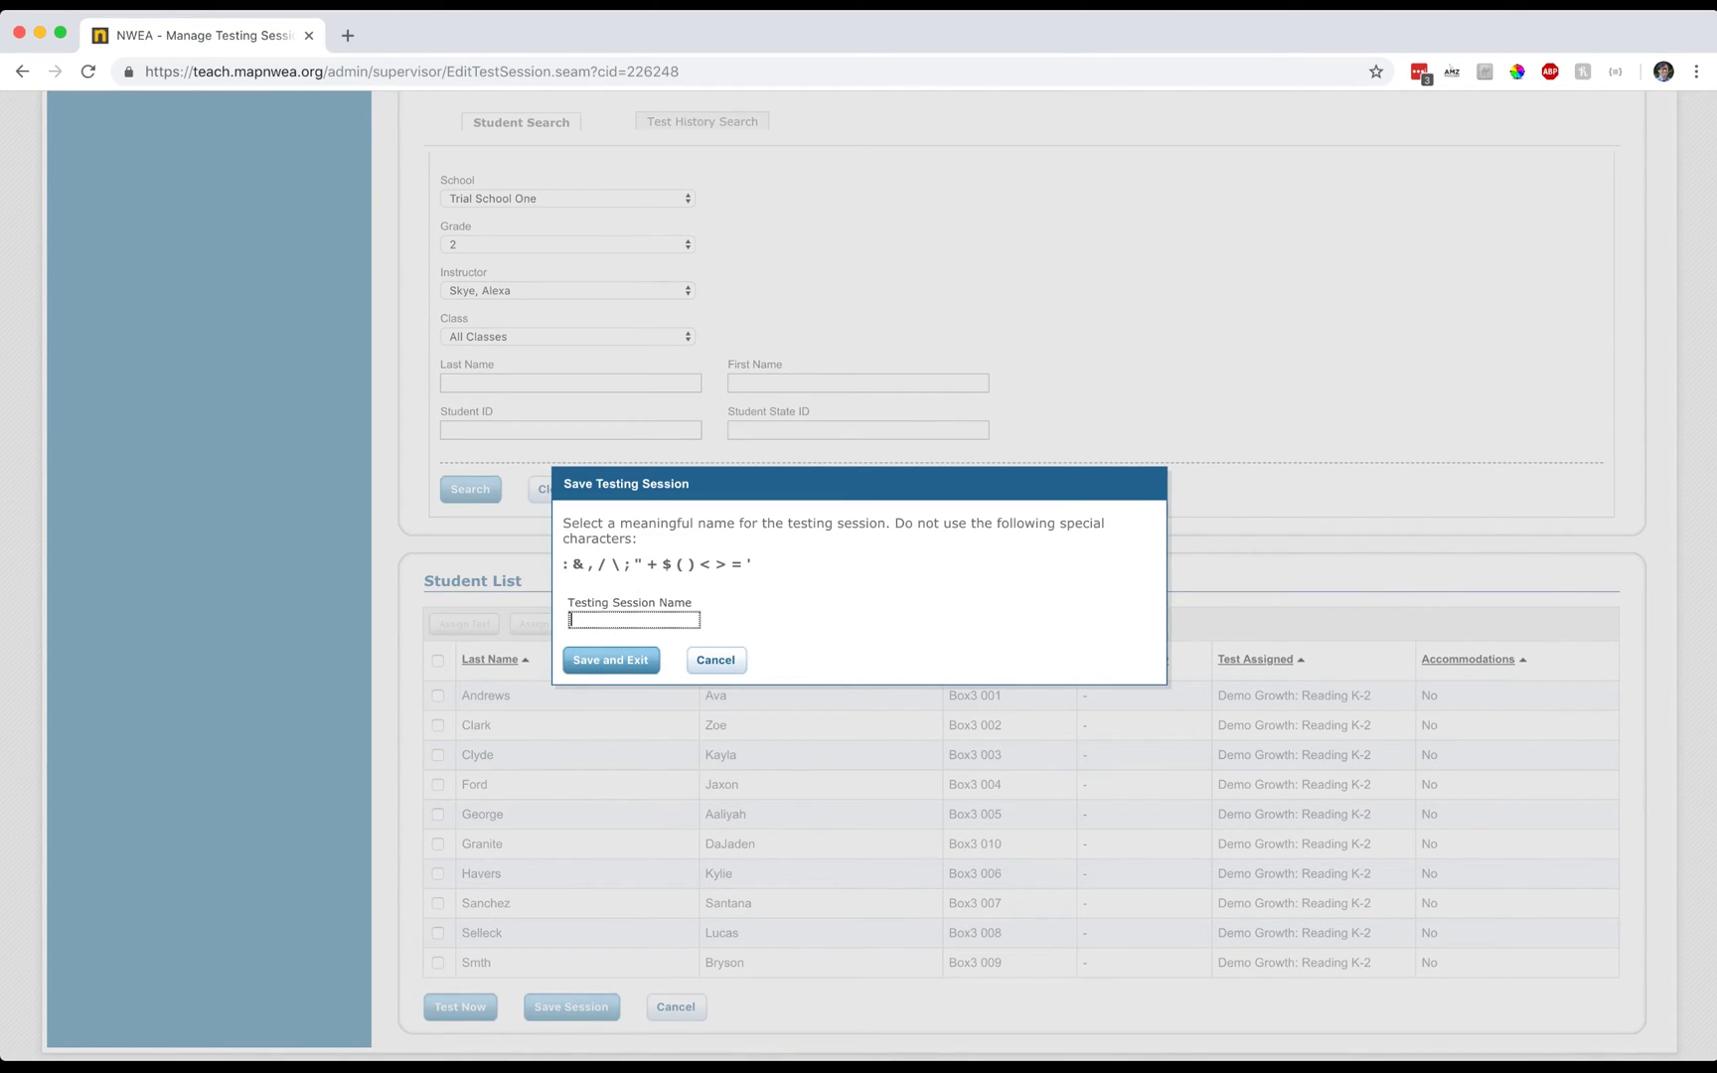
text(TJV1)
click(611, 659)
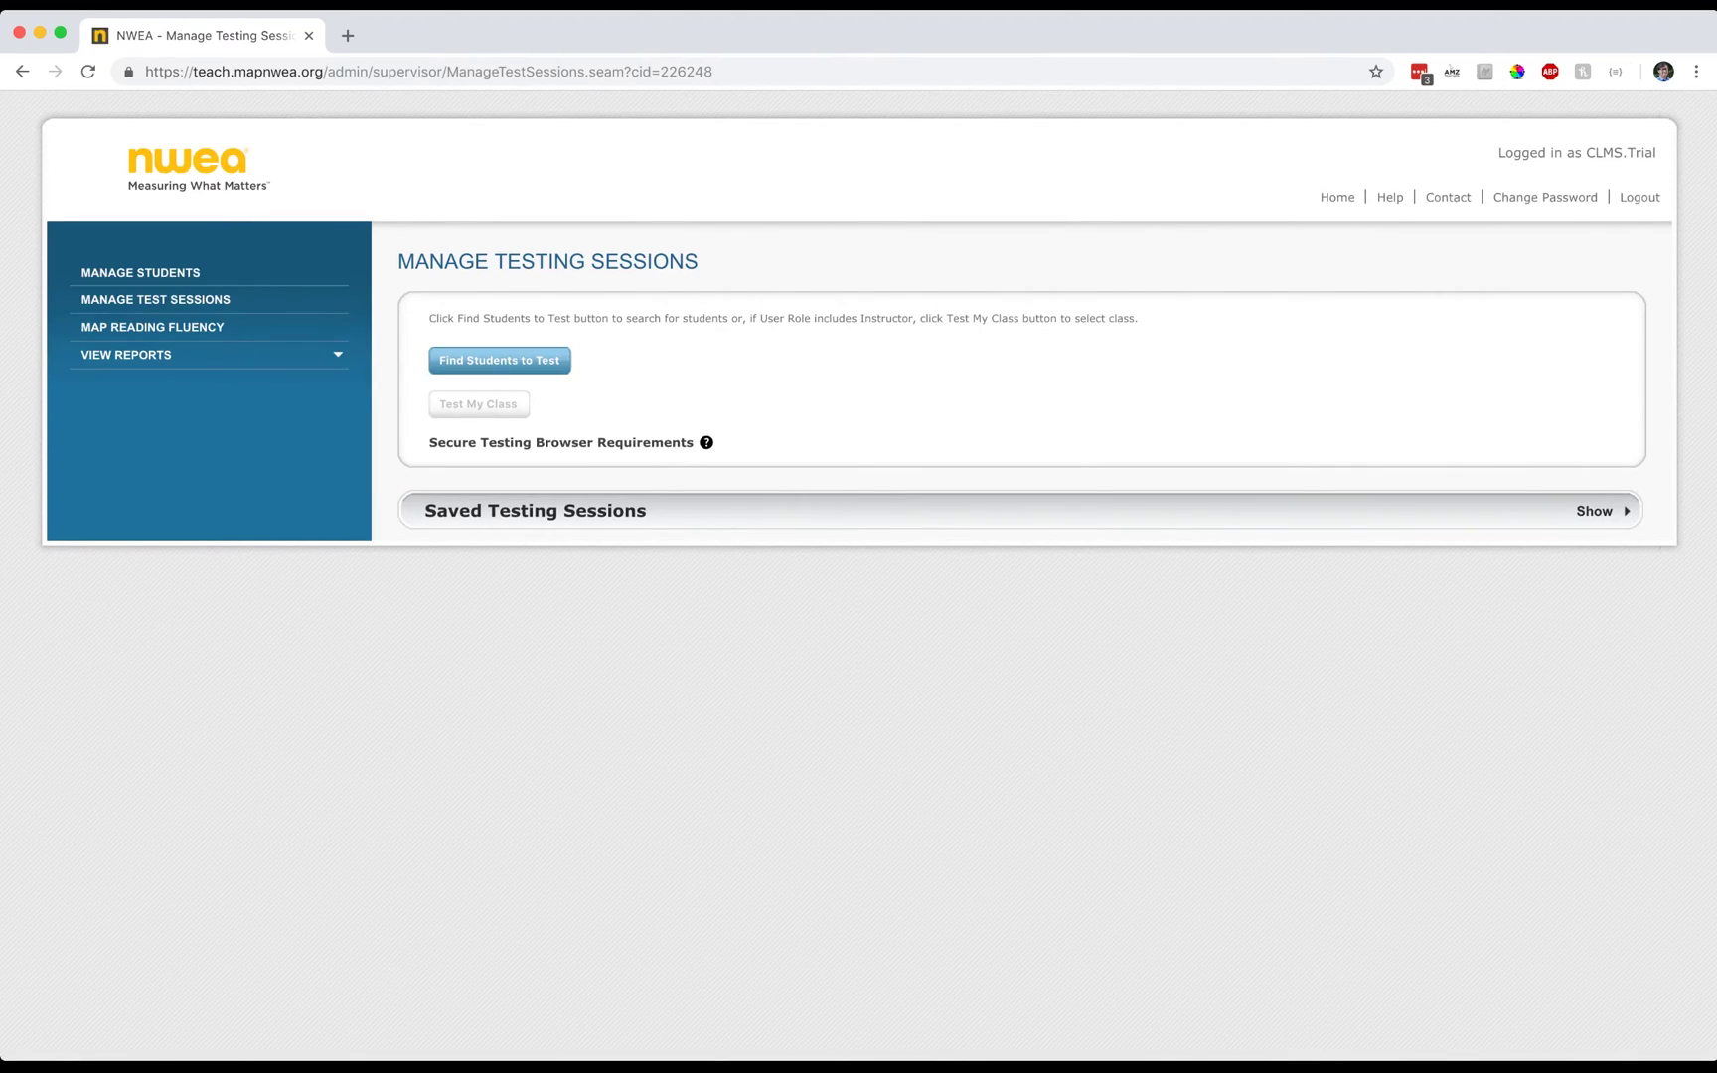
Show the saved testing sessions and start testing with session TJV1
click(1594, 511)
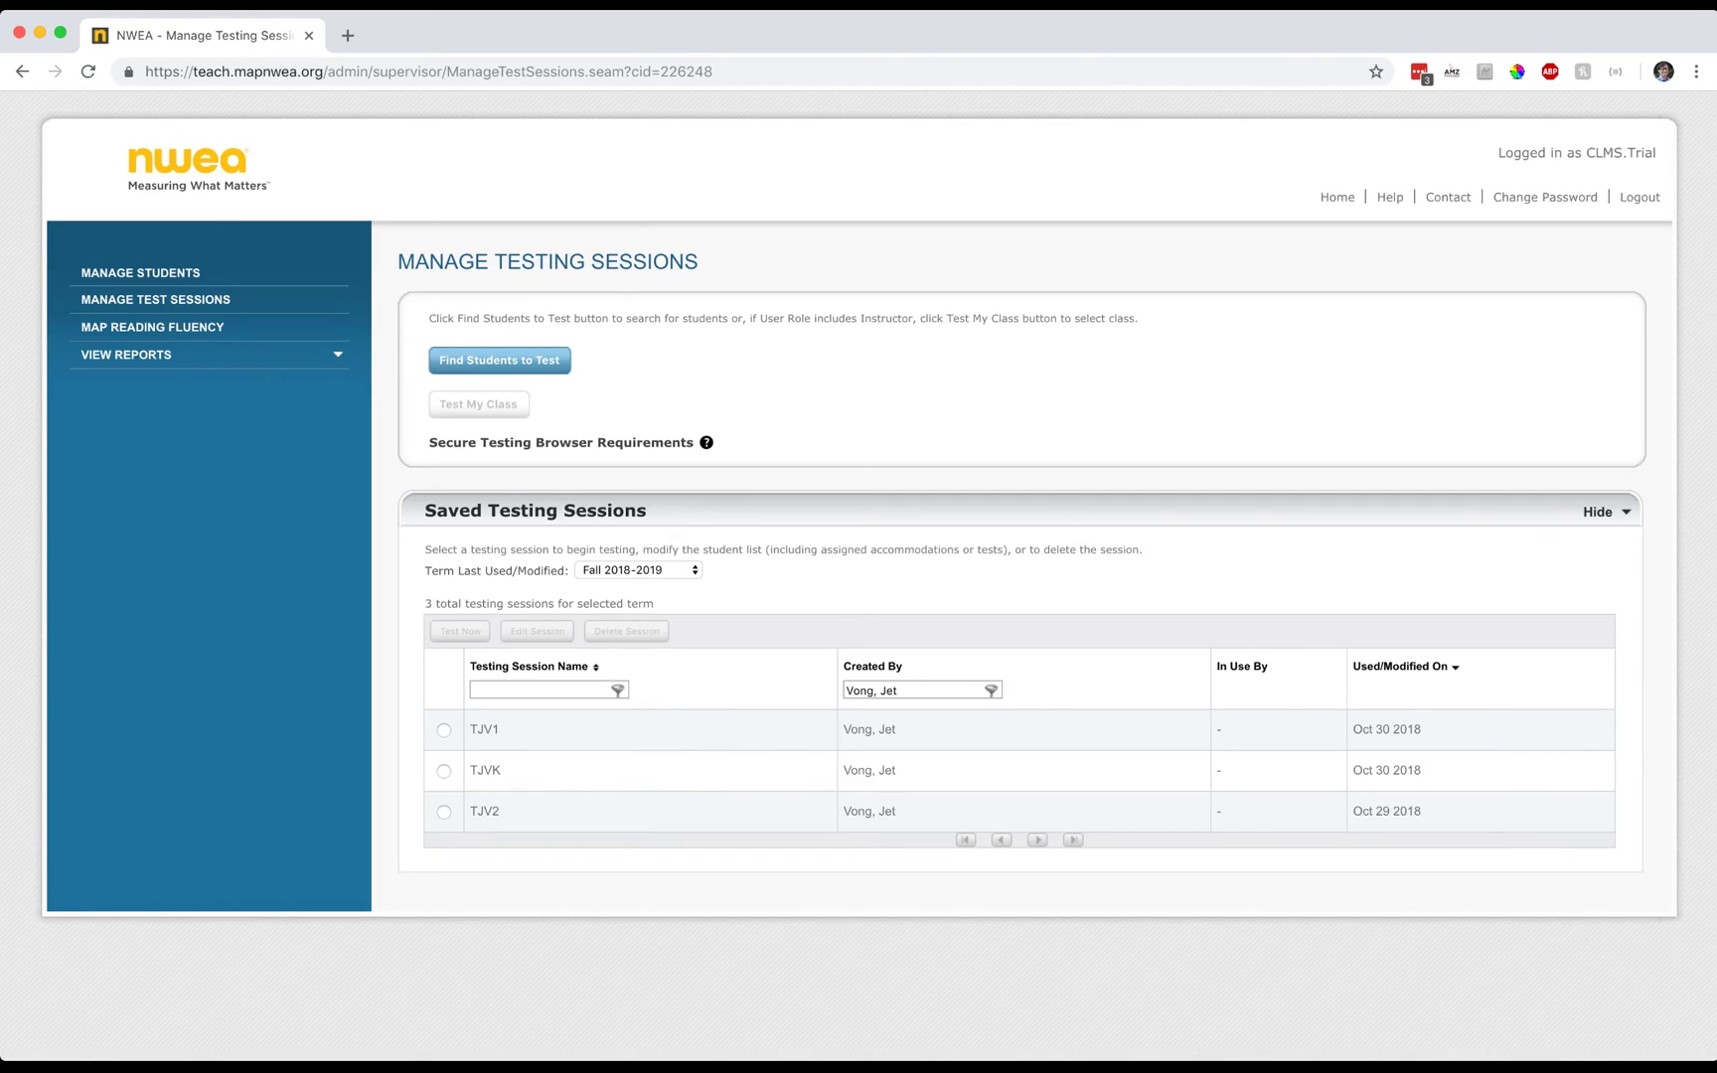
click(443, 730)
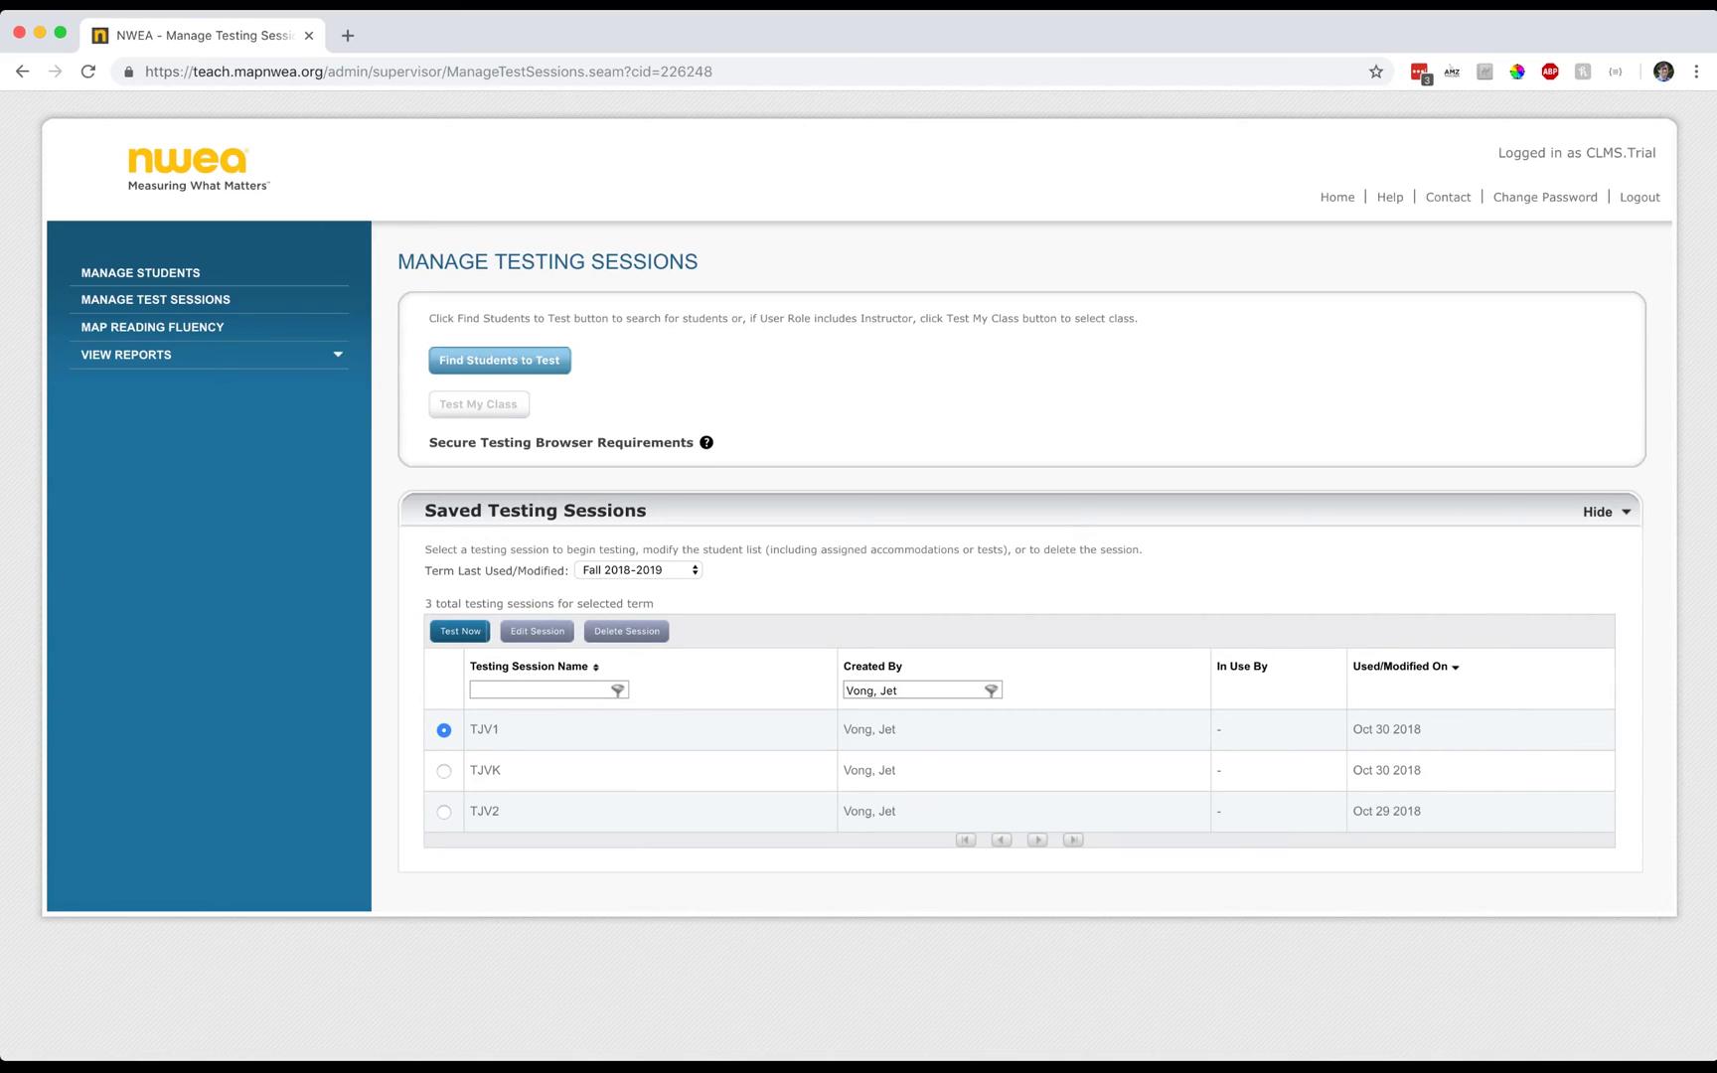
click(460, 631)
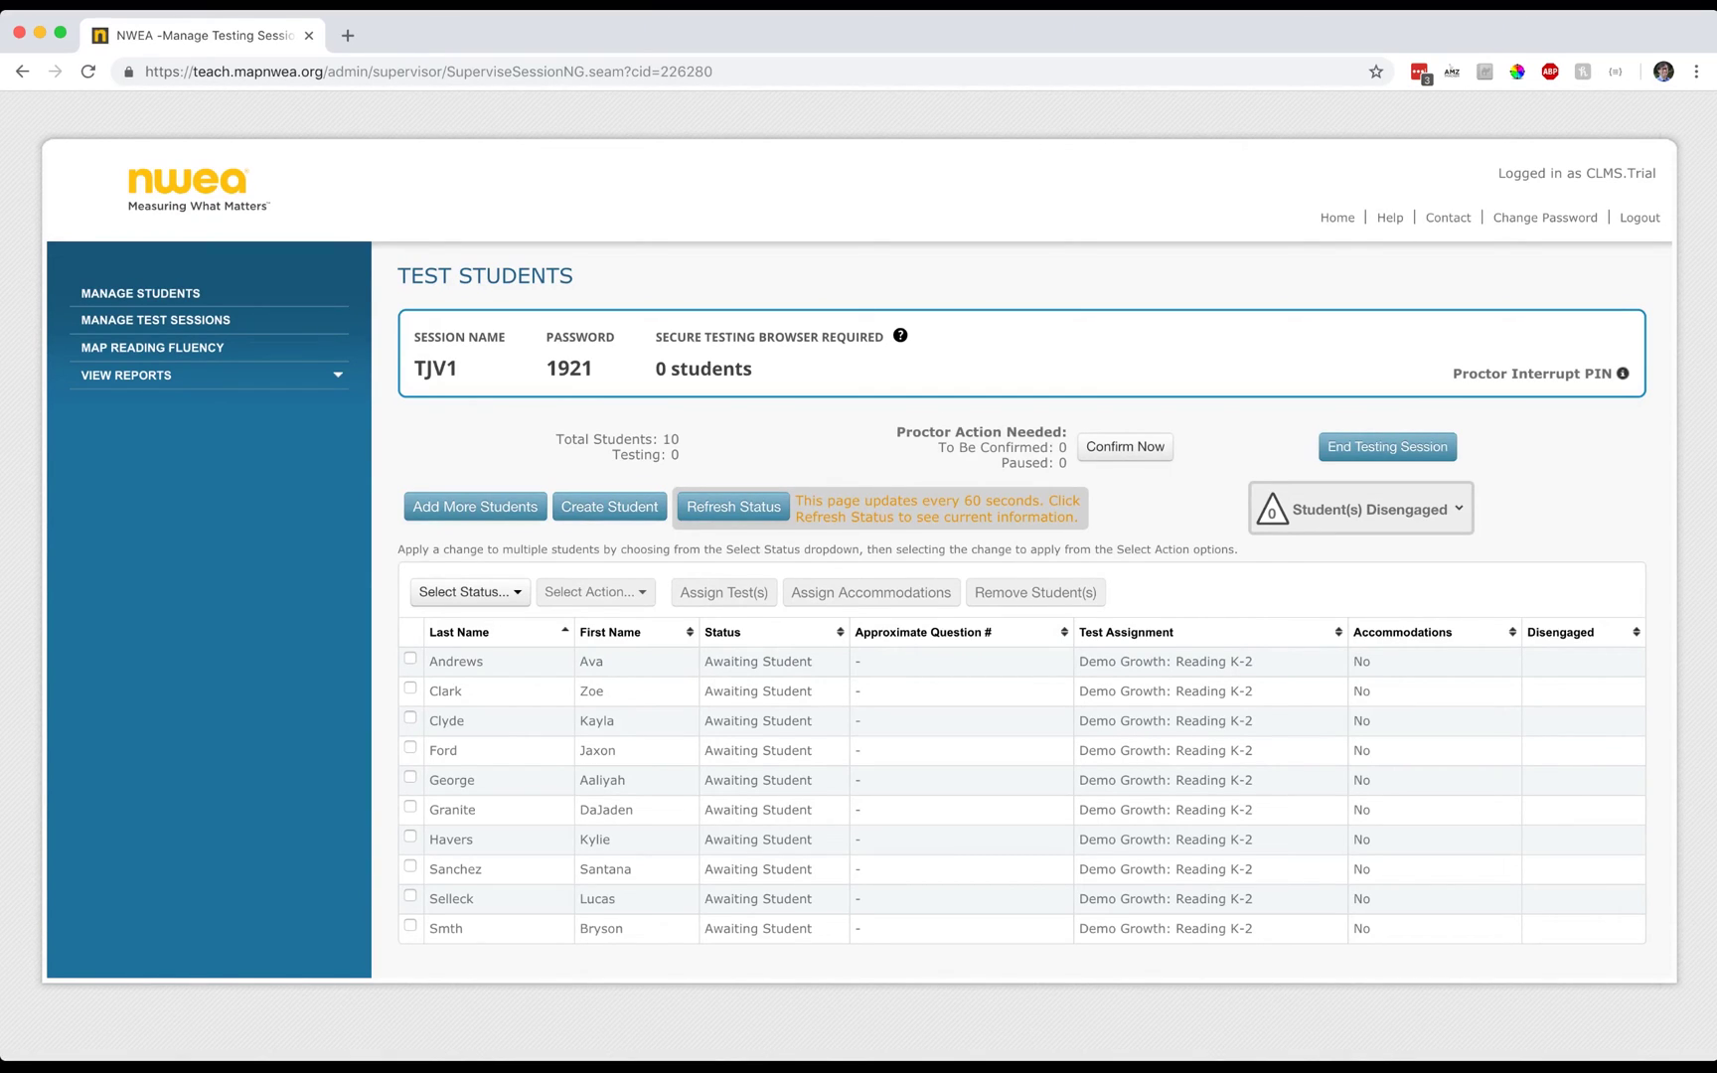
Examine the session name and session password that students need to join the test
double_click(435, 367)
drag(557, 367, 593, 368)
click(544, 368)
click(593, 368)
drag(546, 337, 1612, 374)
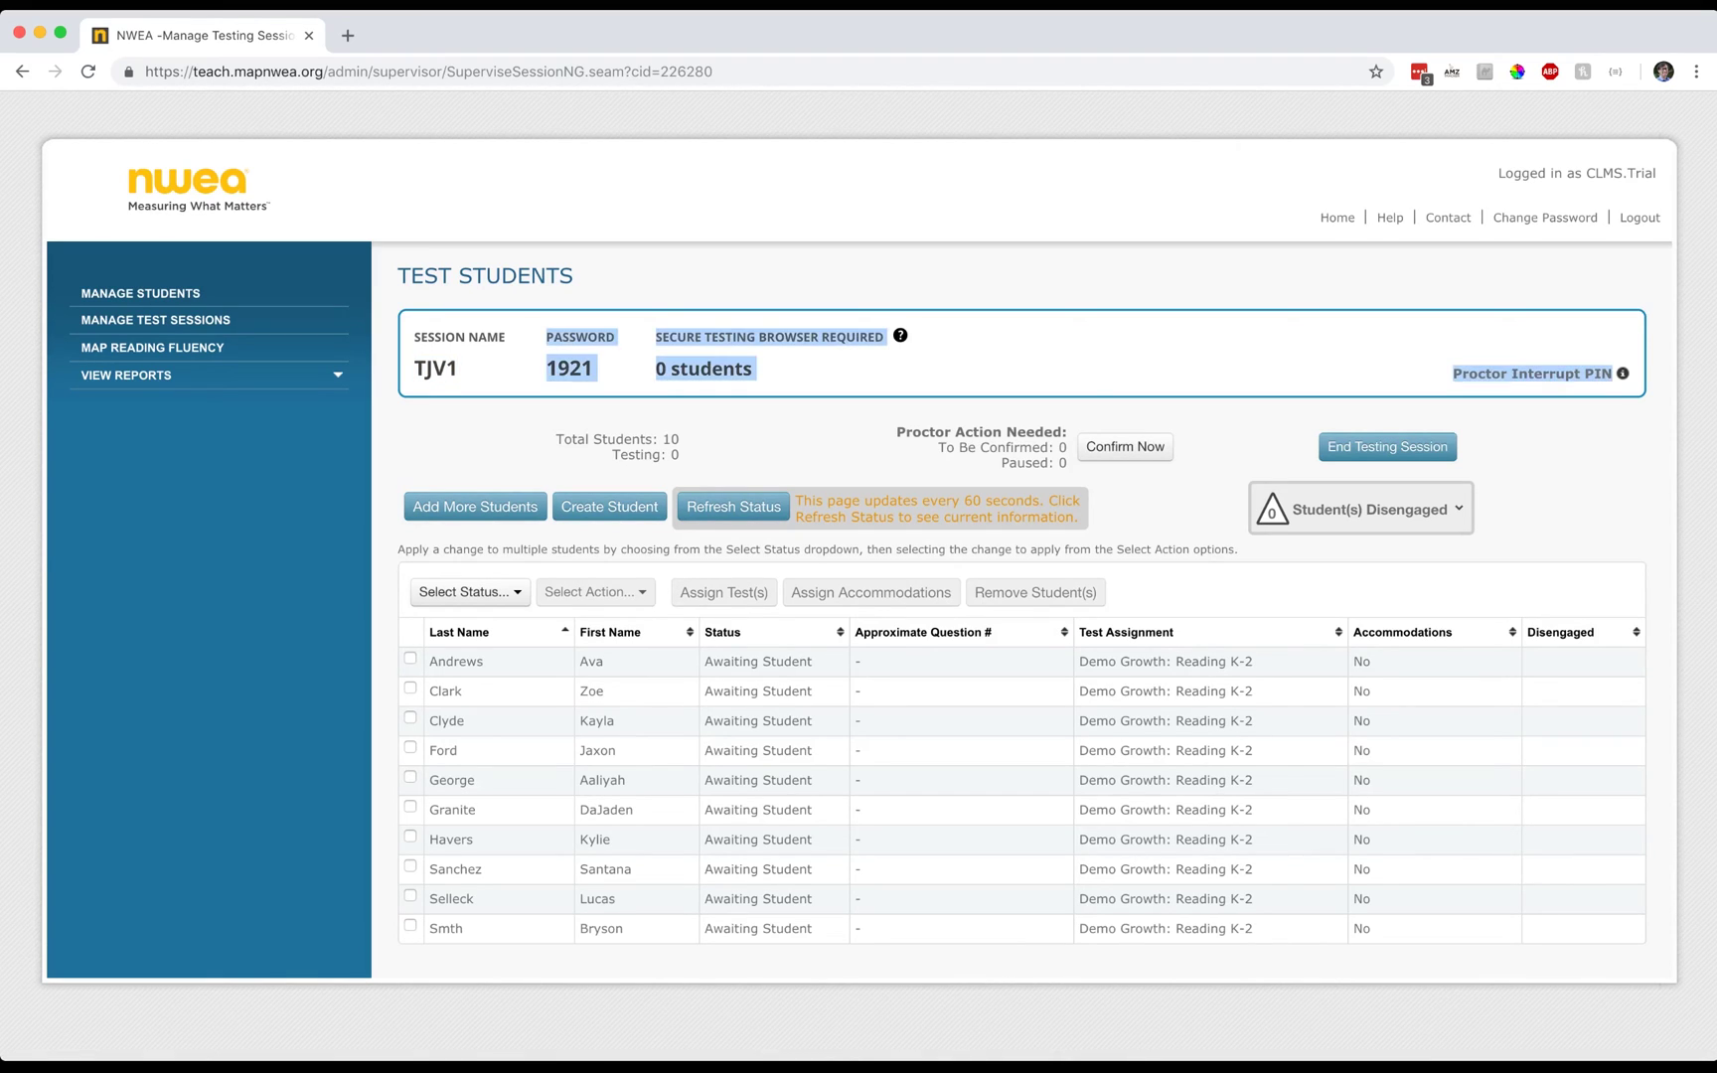
double_click(569, 368)
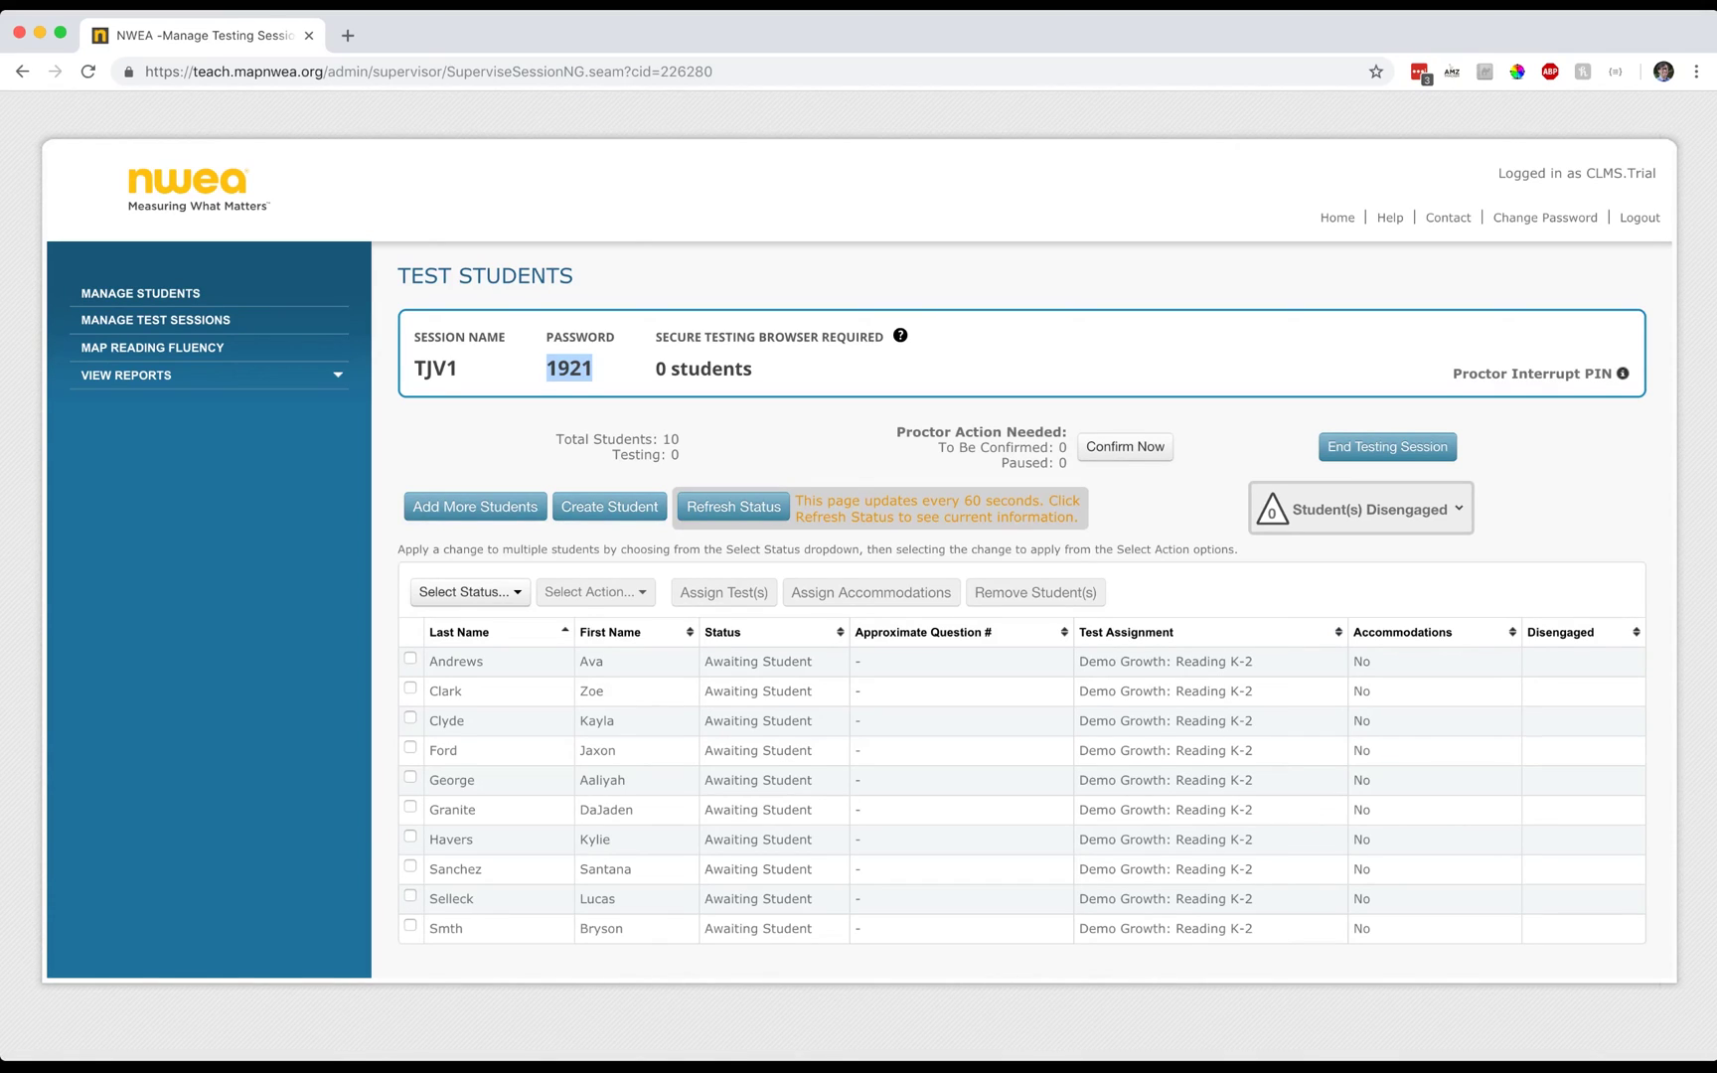
drag(458, 369, 413, 369)
Examine the status and first-name entries of the first students in the session's student table
drag(809, 692, 704, 662)
click(705, 662)
double_click(592, 662)
drag(606, 662, 587, 662)
double_click(591, 691)
click(591, 692)
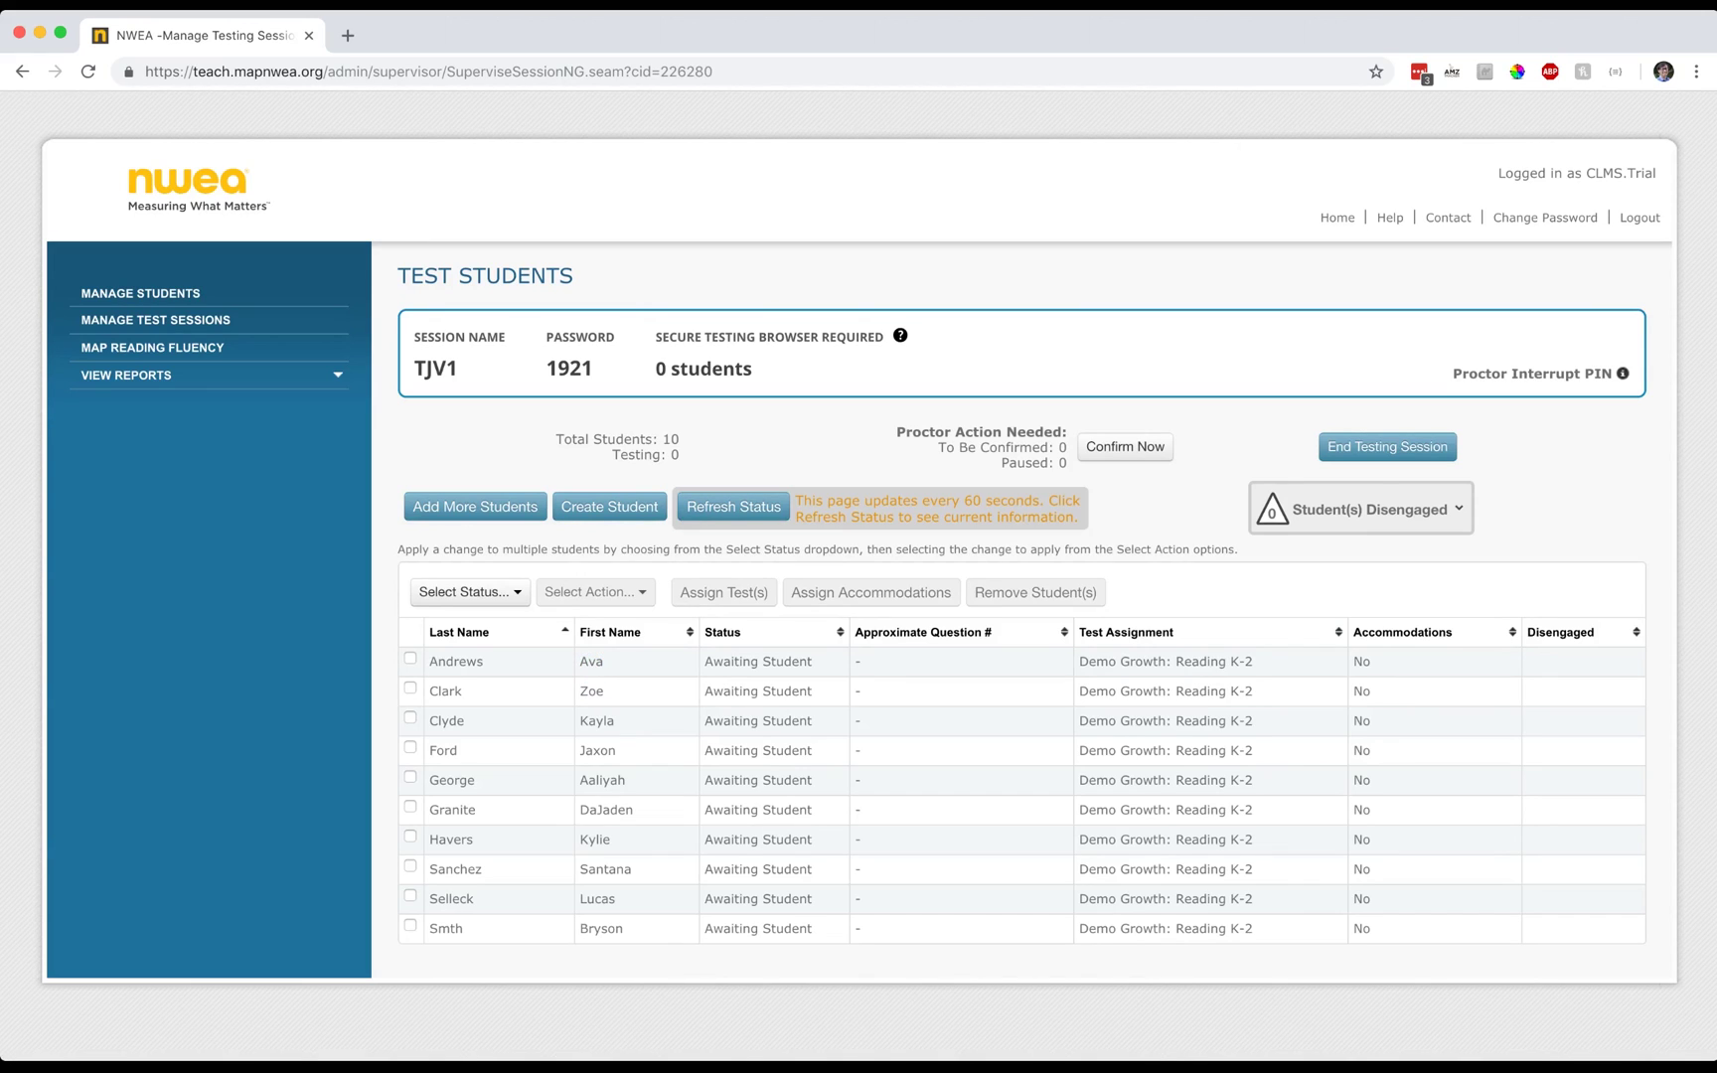